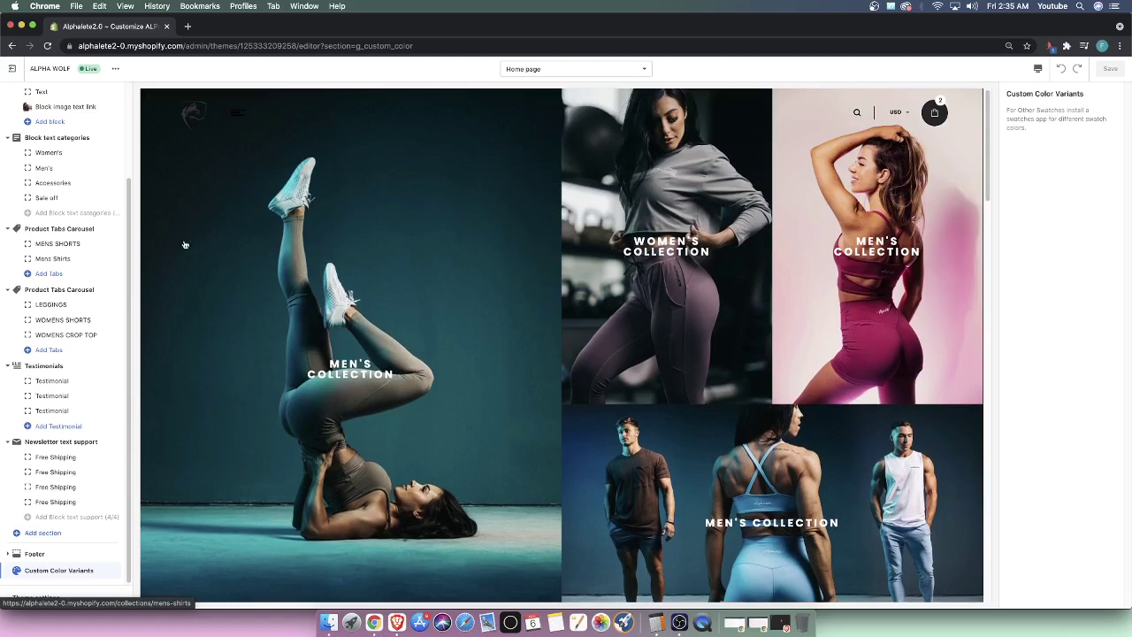
Step: Visit wolfofshopify.com in a new browser tab and return to the theme editor tab
{"action": "left_click", "coordinate": [188, 25]}
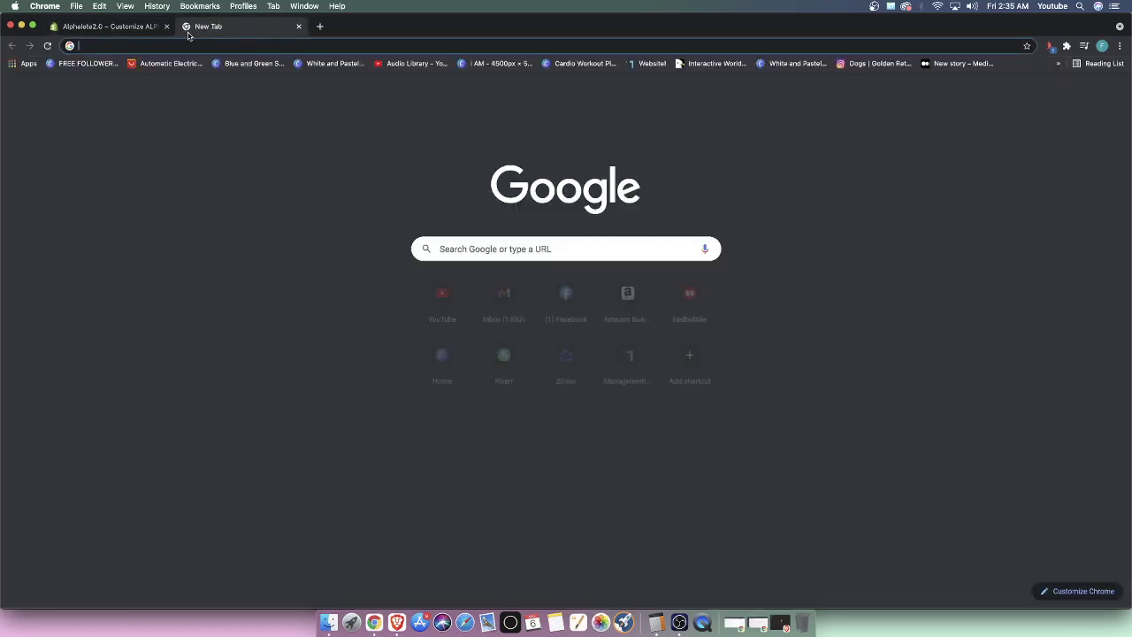
{"action": "type", "text": "wolfofshopify.com"}
{"action": "key", "text": "Return"}
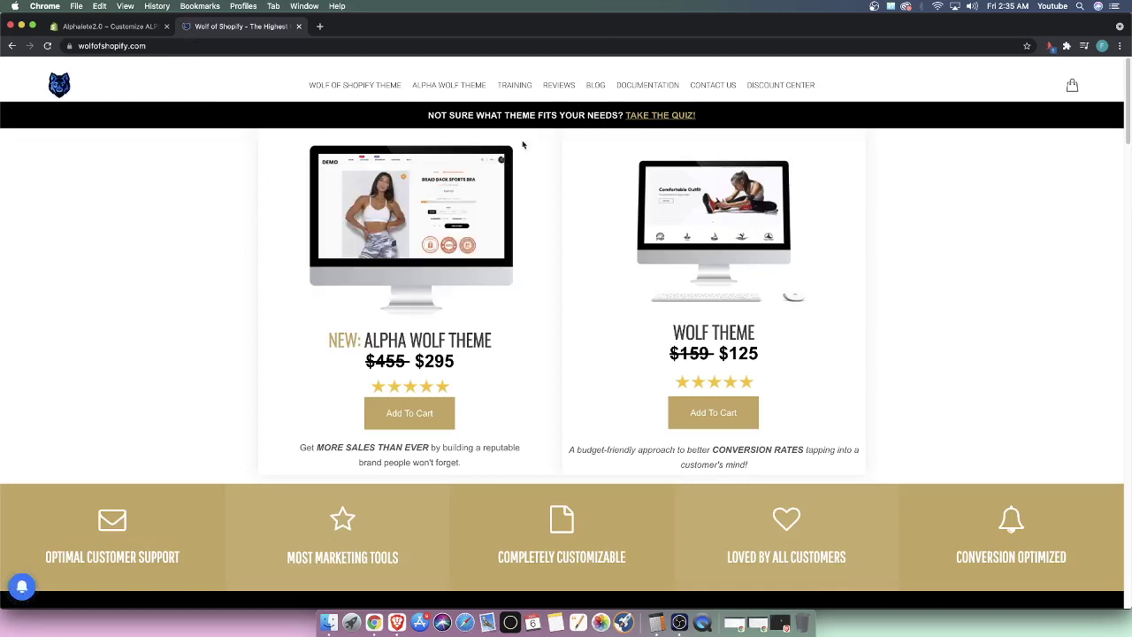
{"action": "left_click", "coordinate": [111, 26]}
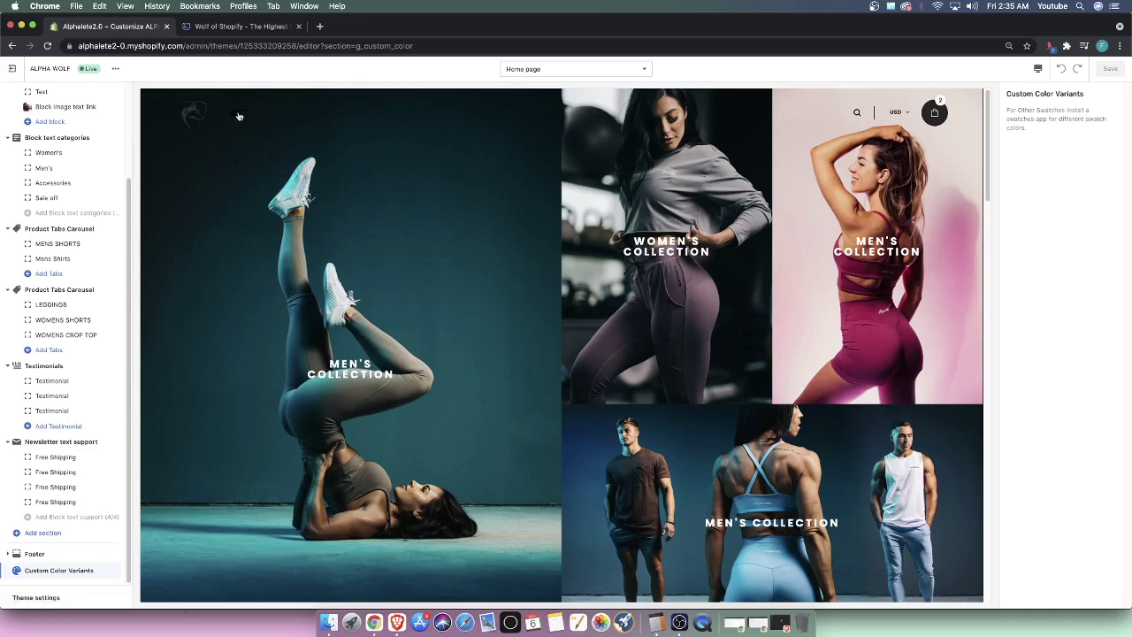
Step: Open the Colors category in the theme settings of the ALPHA WOLF theme
{"action": "scroll", "coordinate": [239, 115], "scroll_direction": "down", "scroll_amount": 5}
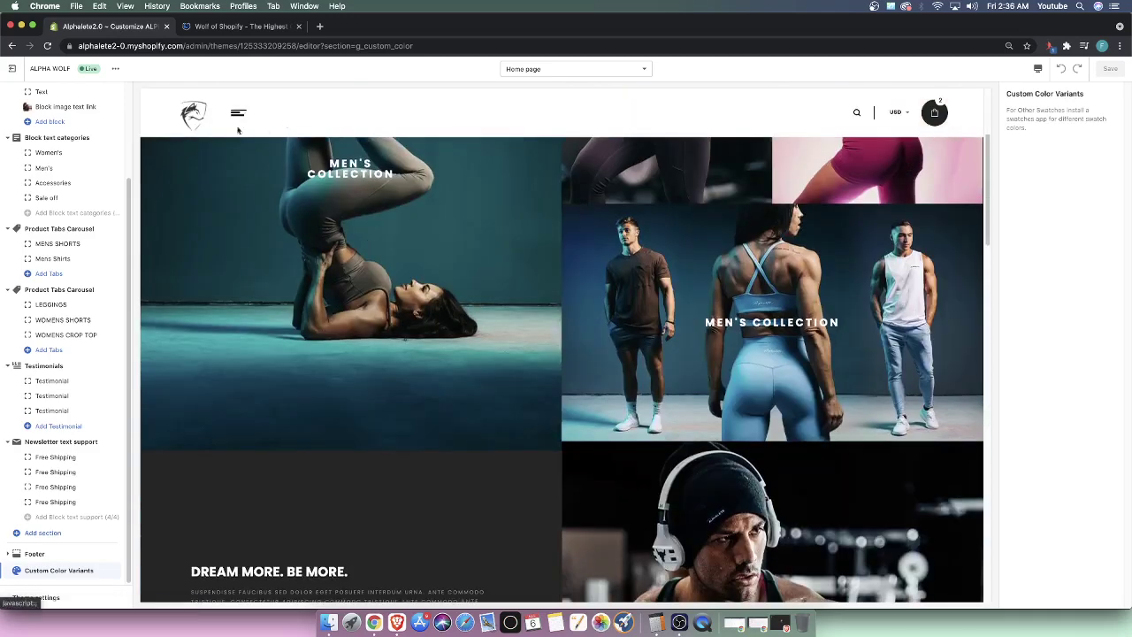
{"action": "scroll", "coordinate": [242, 306], "scroll_direction": "up", "scroll_amount": 5}
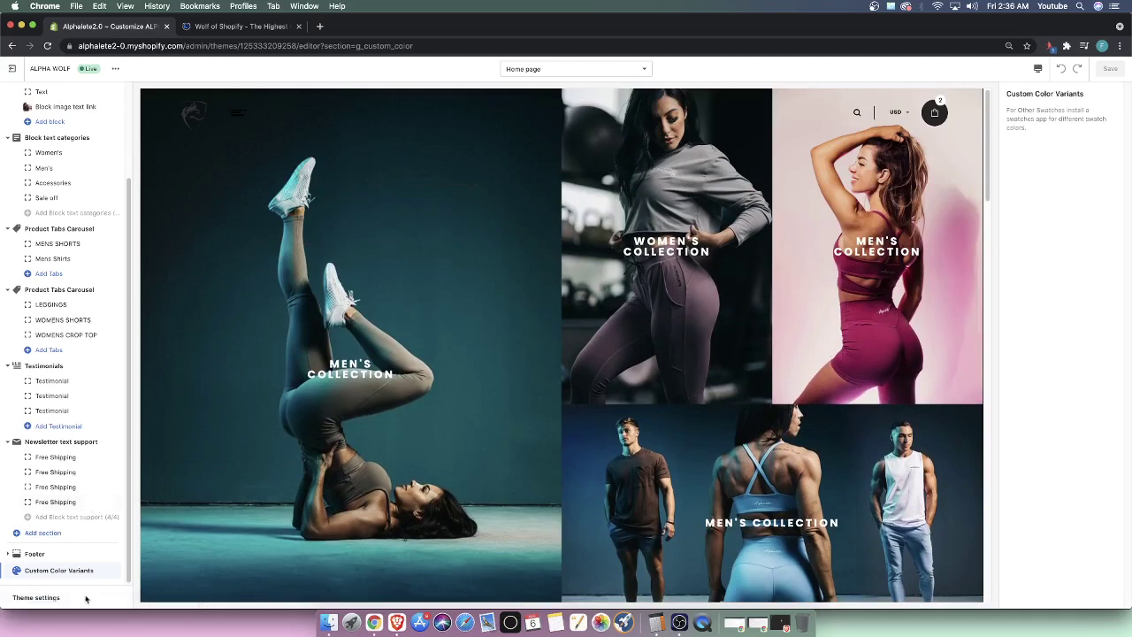
{"action": "scroll", "coordinate": [93, 265], "scroll_direction": "up", "scroll_amount": 3}
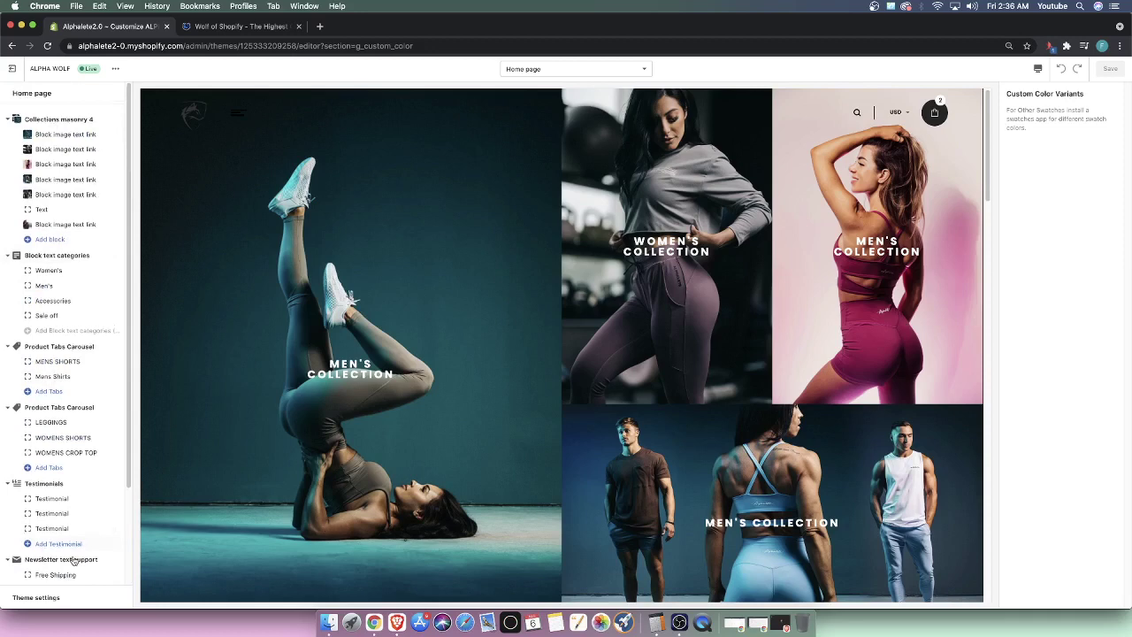
{"action": "scroll", "coordinate": [36, 443], "scroll_direction": "down", "scroll_amount": 3}
{"action": "left_click", "coordinate": [35, 600]}
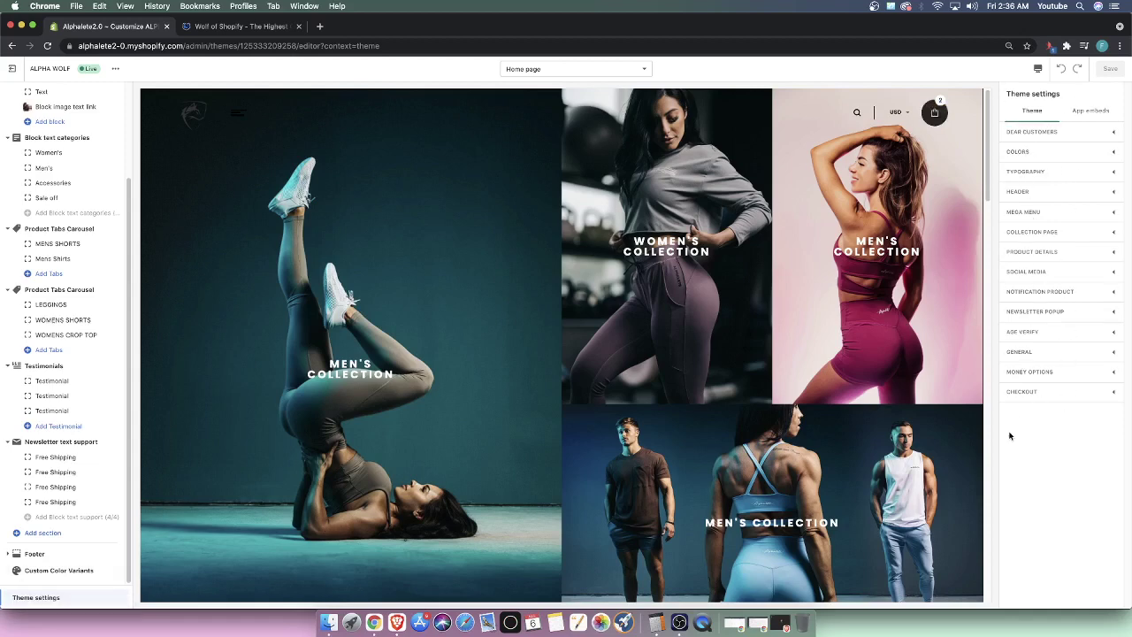
{"action": "left_click", "coordinate": [1018, 152]}
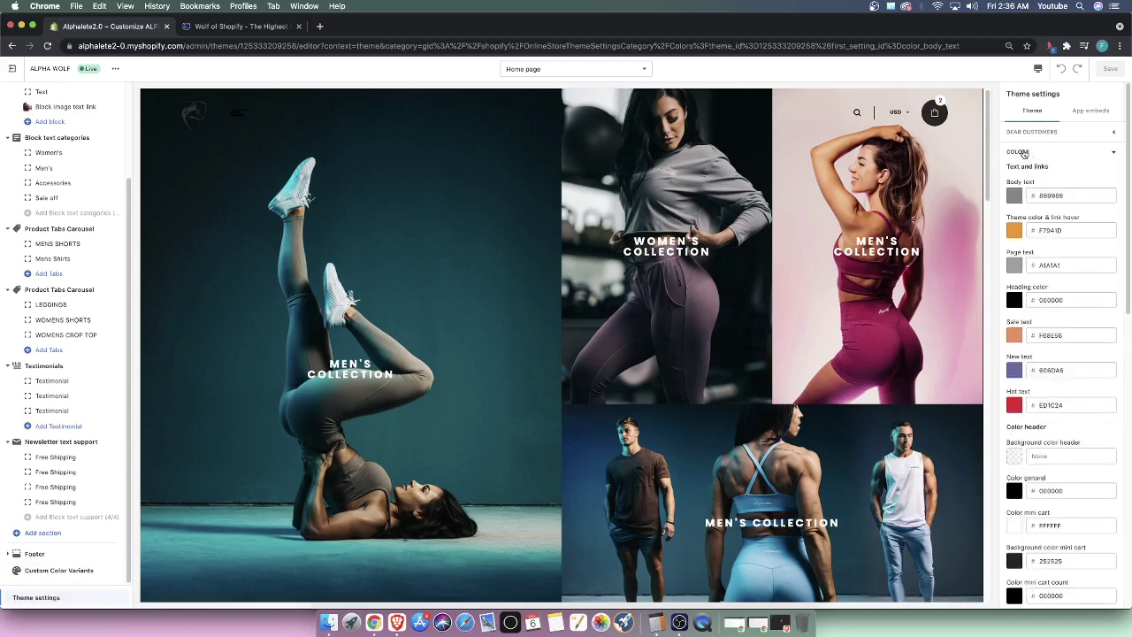
Step: Examine the text, link and header color settings, and briefly open the navigation menu in the storefront preview
{"action": "scroll", "coordinate": [1064, 321], "scroll_direction": "down", "scroll_amount": 5}
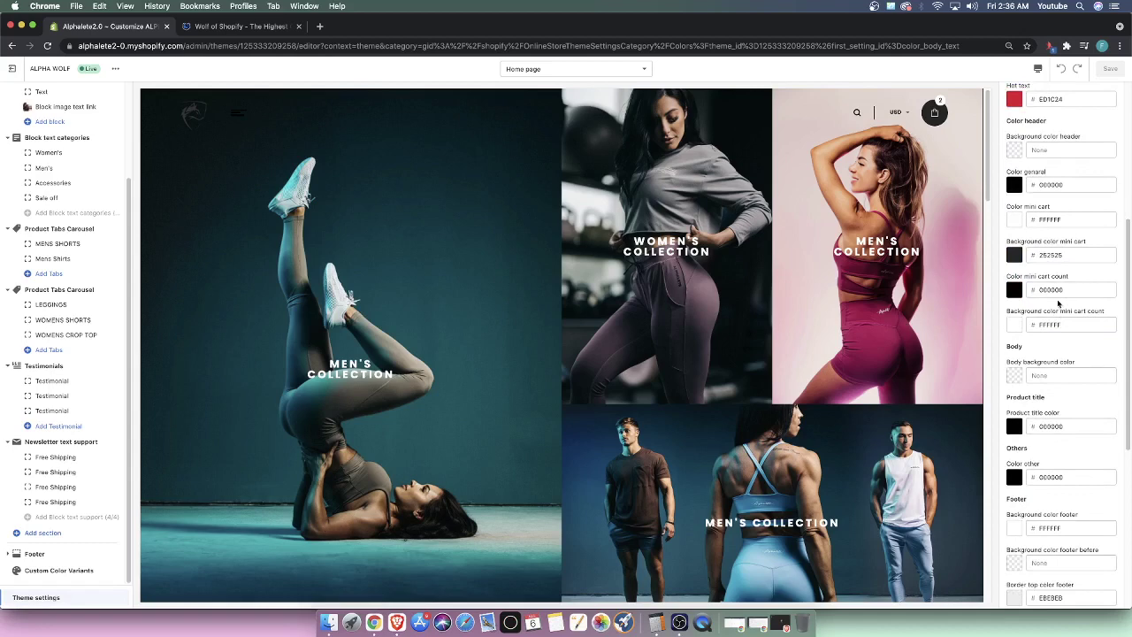
{"action": "scroll", "coordinate": [1028, 298], "scroll_direction": "up", "scroll_amount": 3}
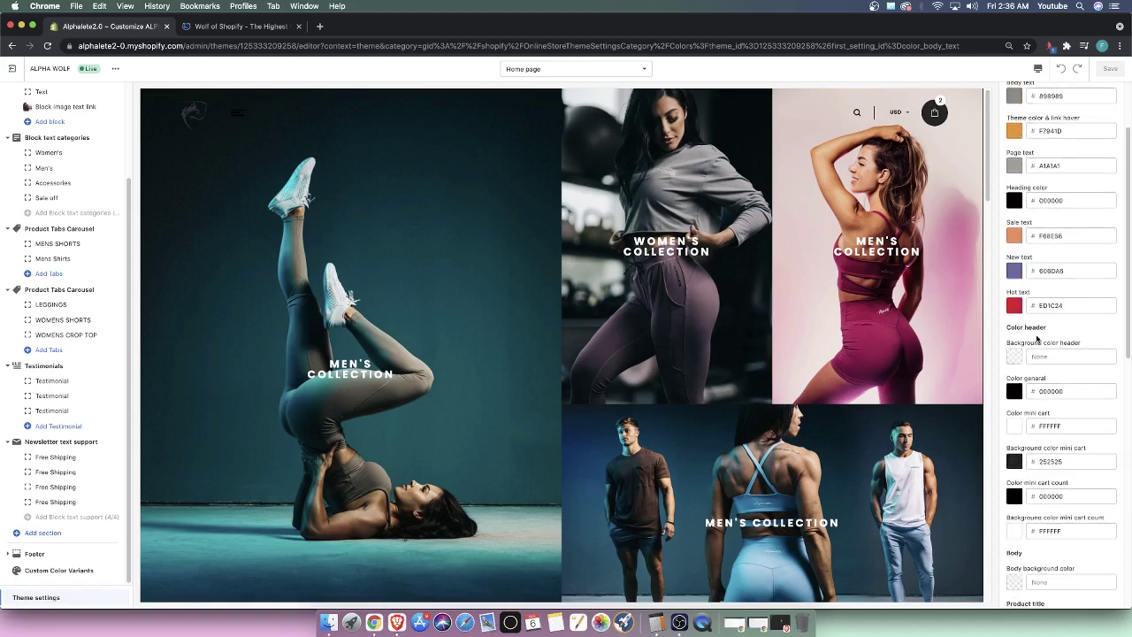
{"action": "scroll", "coordinate": [1053, 194], "scroll_direction": "up", "scroll_amount": 4}
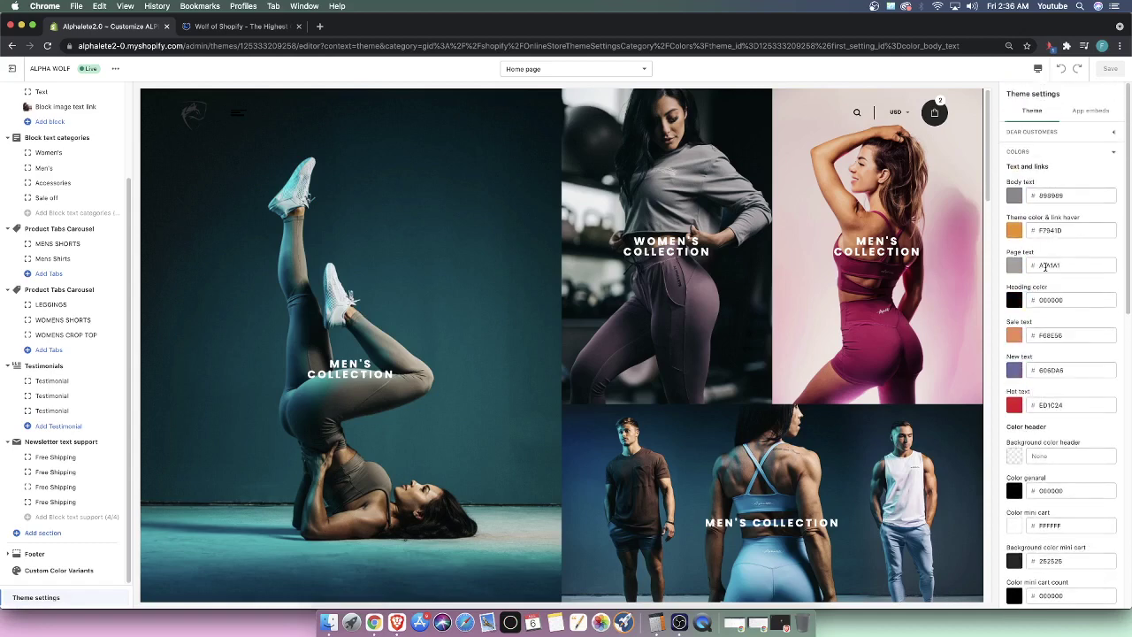
{"action": "left_click_drag", "start_coordinate": [1052, 166], "coordinate": [1006, 159]}
{"action": "left_click_drag", "start_coordinate": [1051, 433], "coordinate": [1009, 412]}
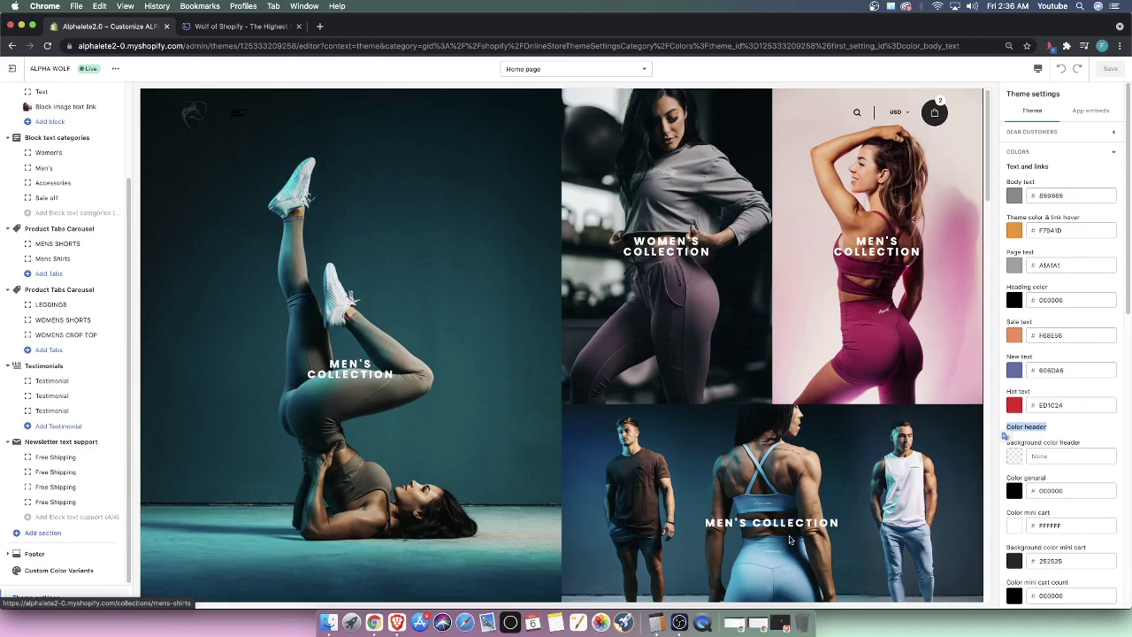
{"action": "left_click", "coordinate": [239, 115]}
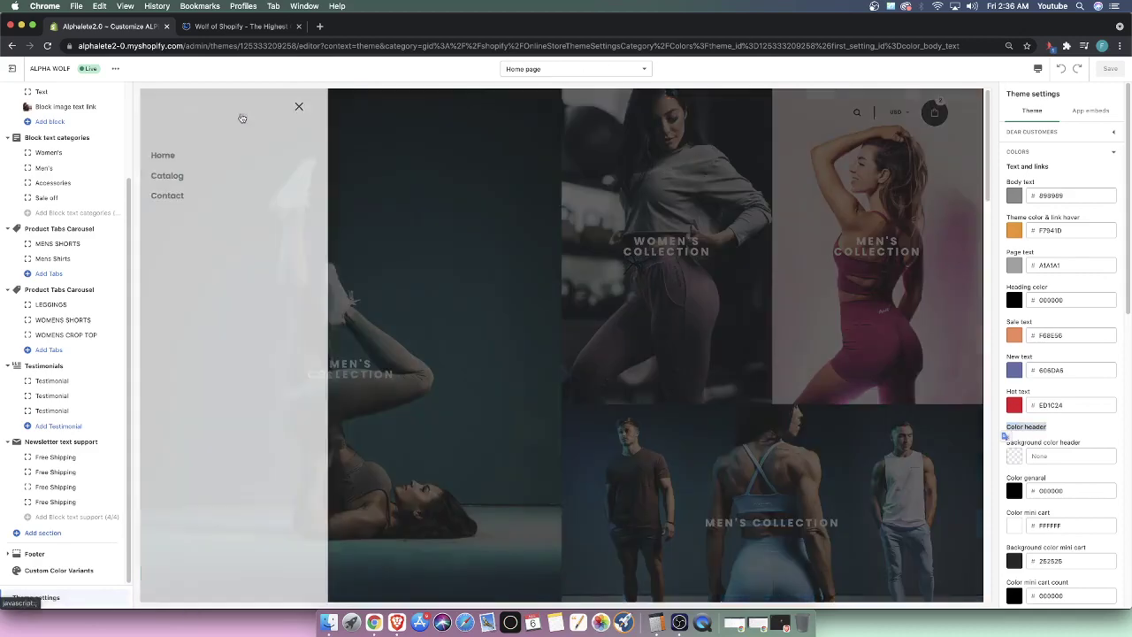
{"action": "left_click", "coordinate": [373, 119]}
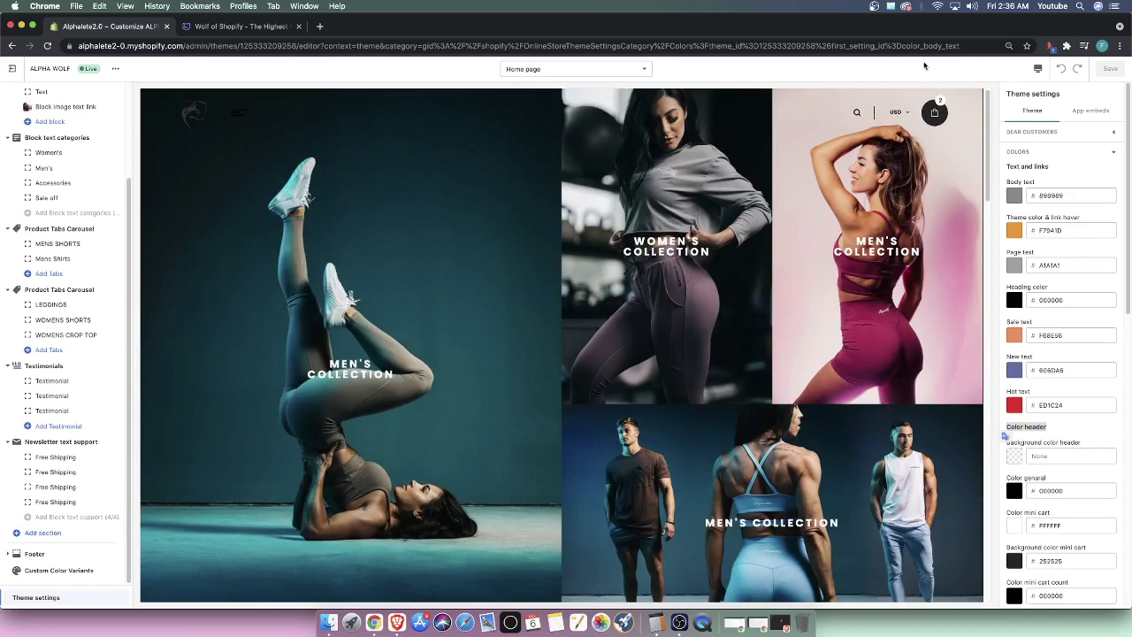
{"action": "scroll", "coordinate": [772, 272], "scroll_direction": "down", "scroll_amount": 3}
{"action": "scroll", "coordinate": [619, 256], "scroll_direction": "up", "scroll_amount": 3}
Step: Try black (000000) as the header's background color
{"action": "left_click", "coordinate": [1065, 434]}
{"action": "left_click_drag", "start_coordinate": [1013, 445], "coordinate": [1035, 459]}
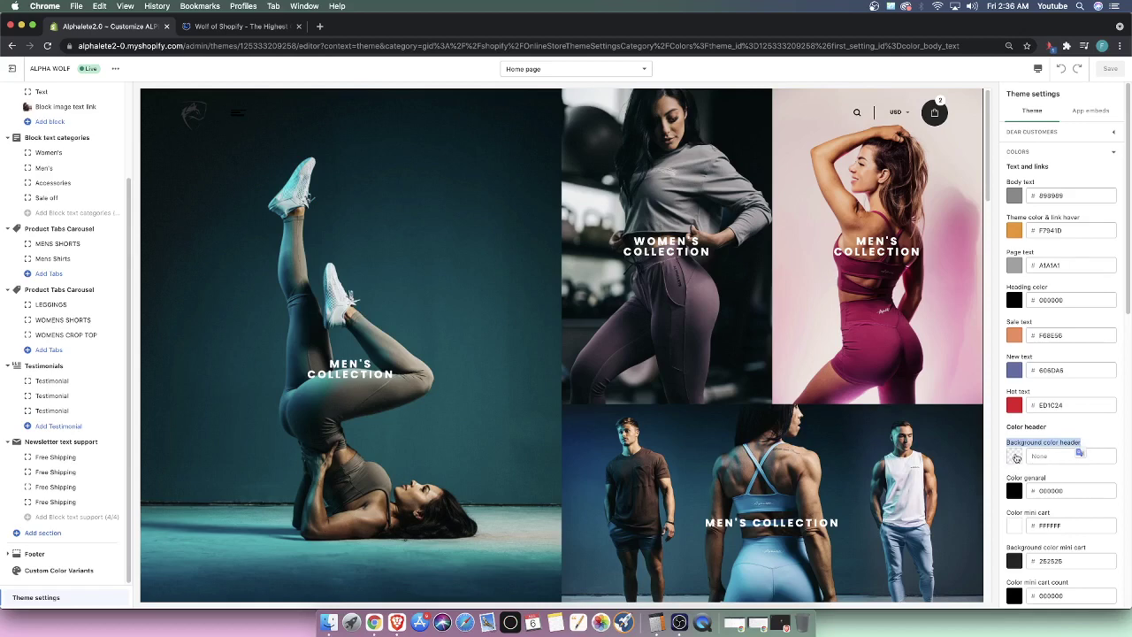
{"action": "left_click", "coordinate": [1017, 458]}
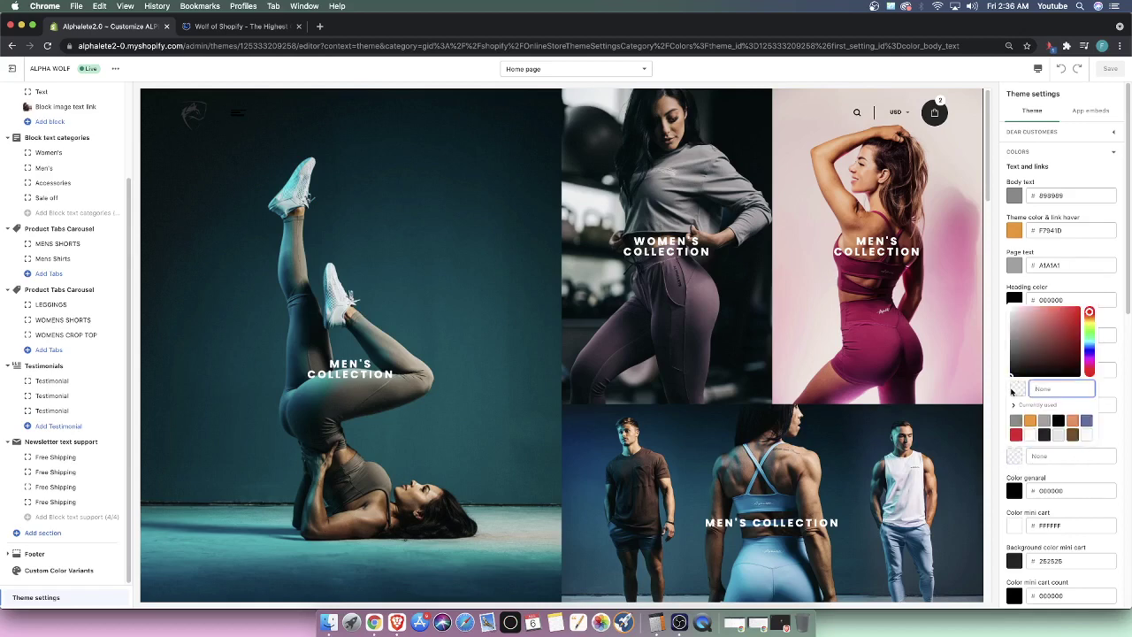
{"action": "left_click", "coordinate": [1036, 467]}
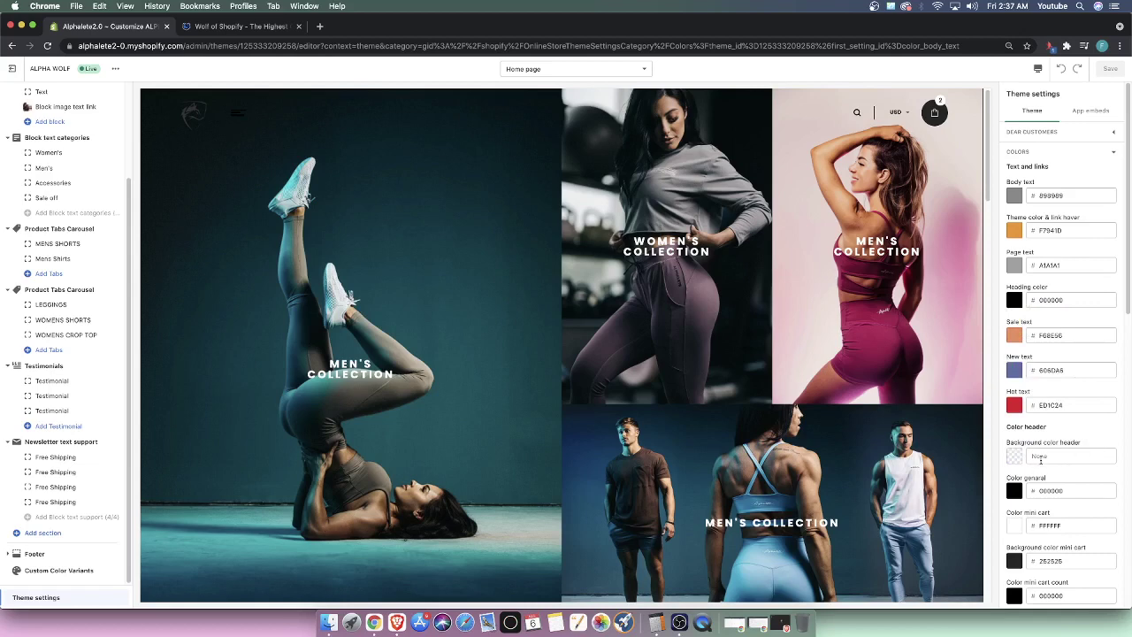
{"action": "left_click", "coordinate": [1019, 458]}
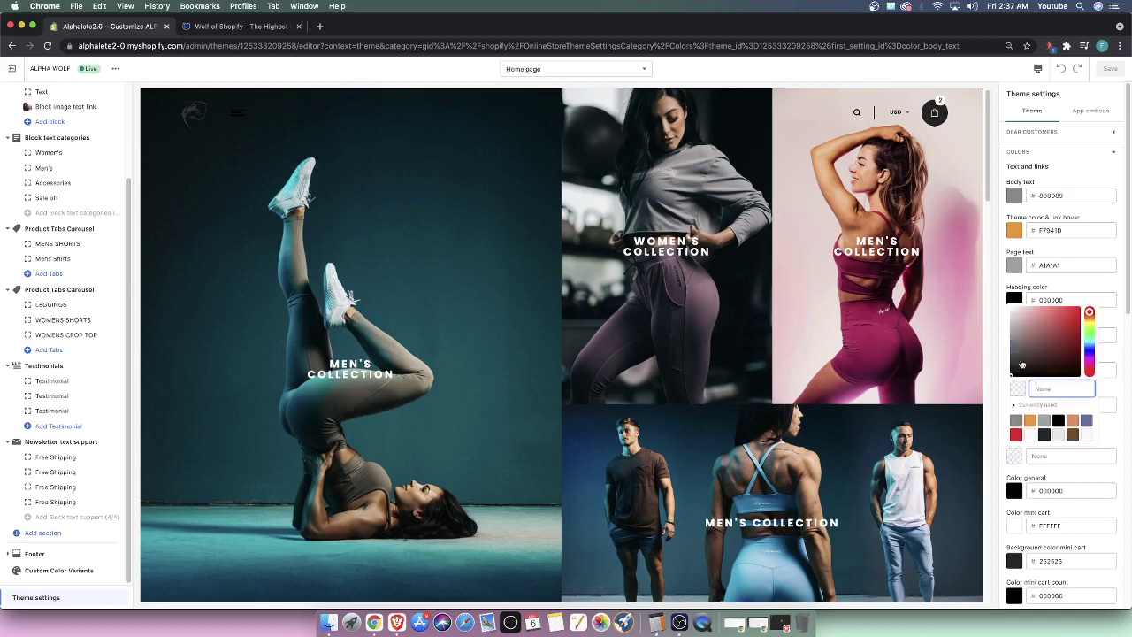
{"action": "left_click_drag", "start_coordinate": [1023, 366], "coordinate": [1103, 422]}
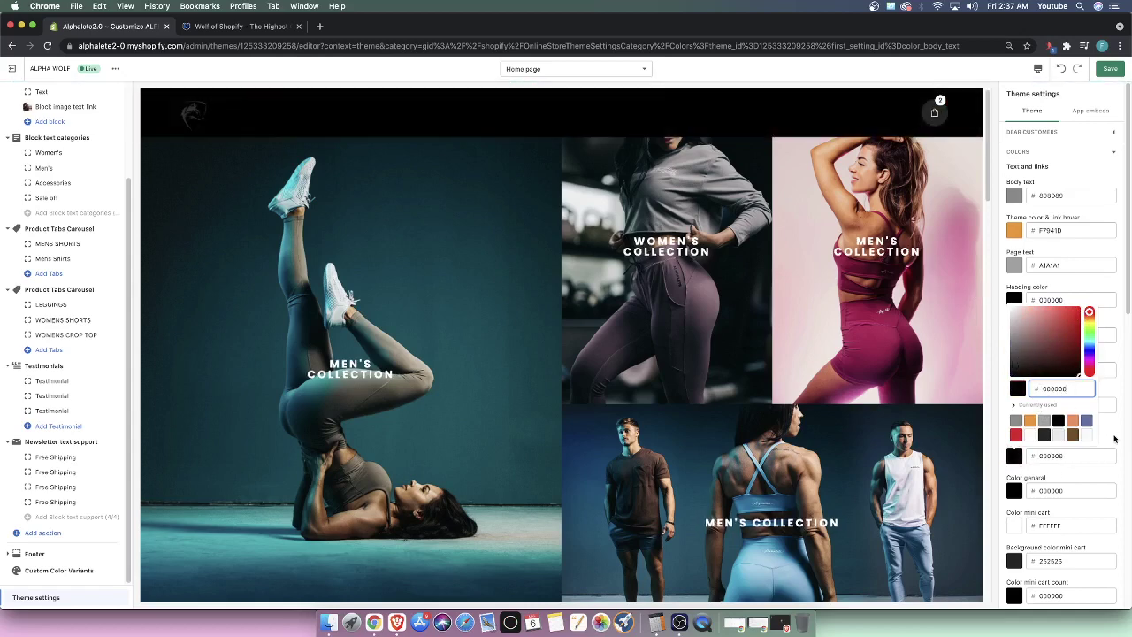
{"action": "left_click", "coordinate": [1109, 435]}
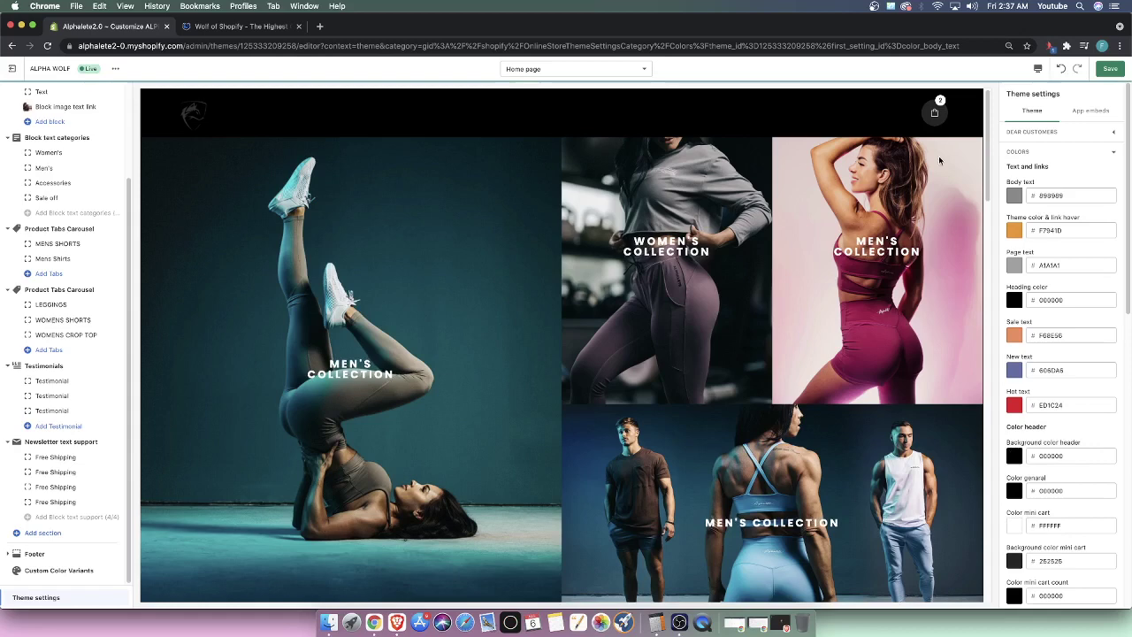
Step: Reload the theme editor and discard the unsaved header background change
{"action": "right_click", "coordinate": [872, 141]}
{"action": "left_click", "coordinate": [896, 166]}
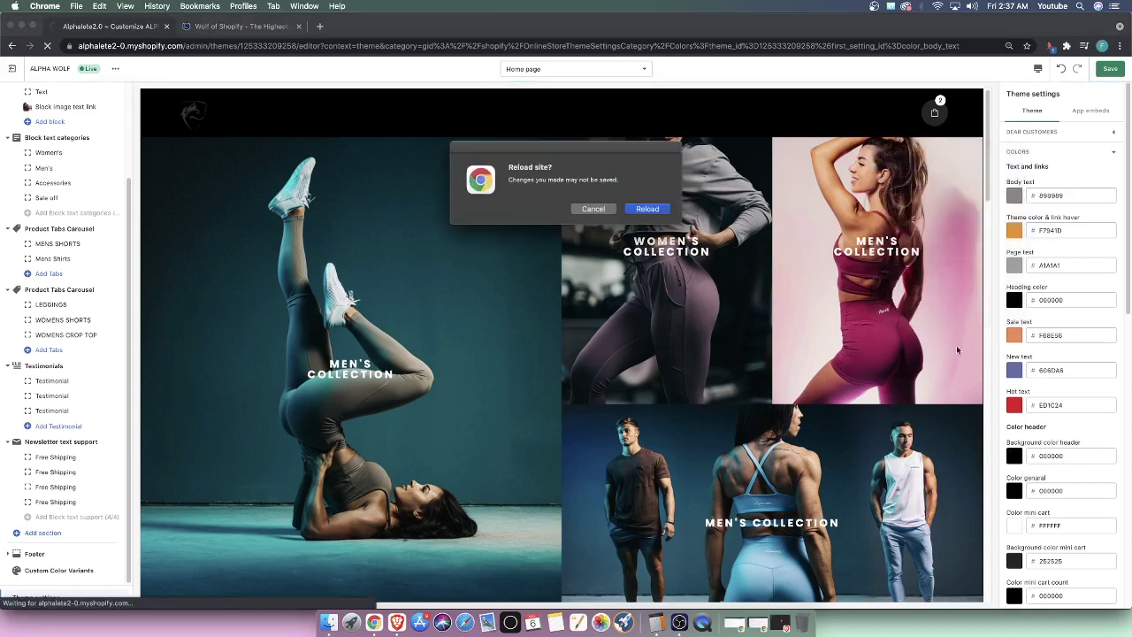
{"action": "left_click", "coordinate": [661, 209]}
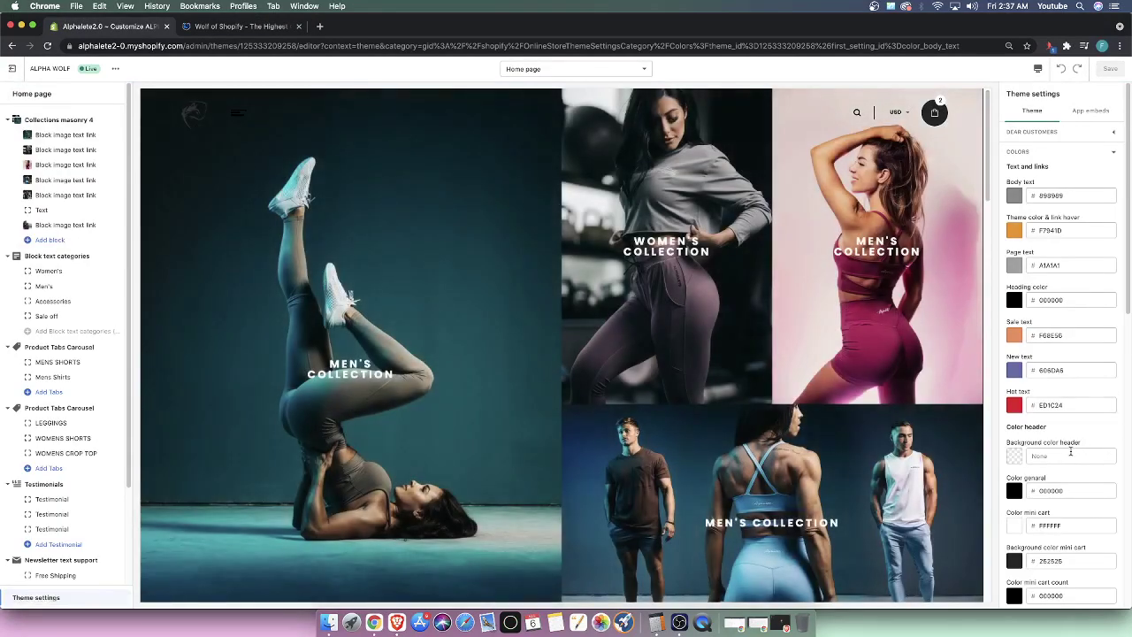
Step: Set the header's general color to gray 8E8E8E and save the theme changes
{"action": "scroll", "coordinate": [1068, 452], "scroll_direction": "down", "scroll_amount": 1}
{"action": "scroll", "coordinate": [1051, 435], "scroll_direction": "down", "scroll_amount": 2}
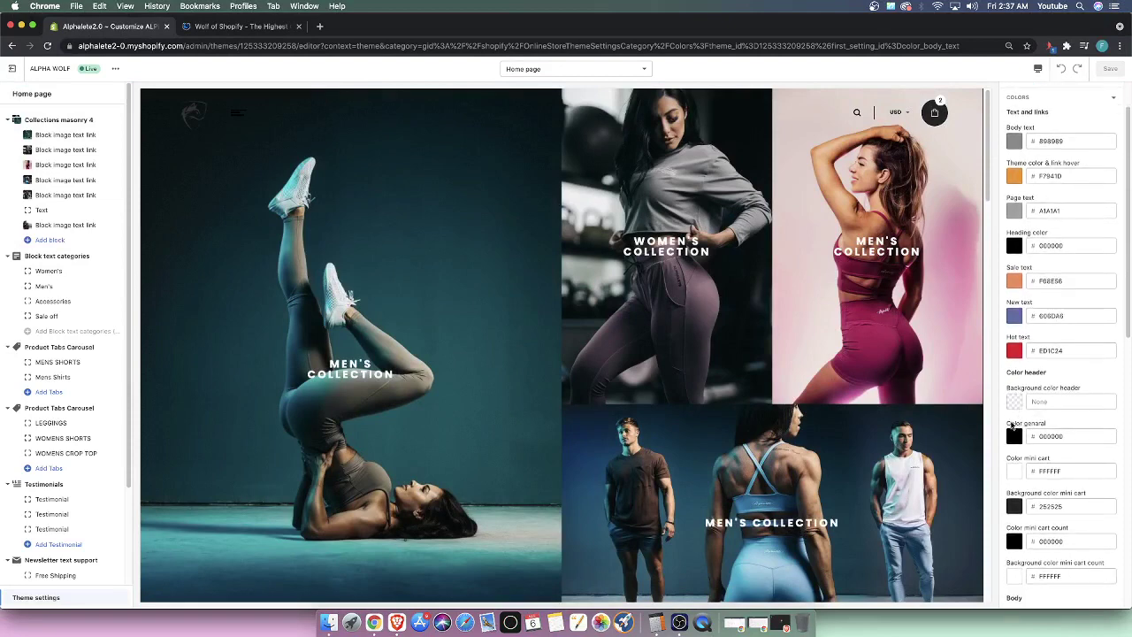
{"action": "left_click_drag", "start_coordinate": [1009, 426], "coordinate": [876, 415]}
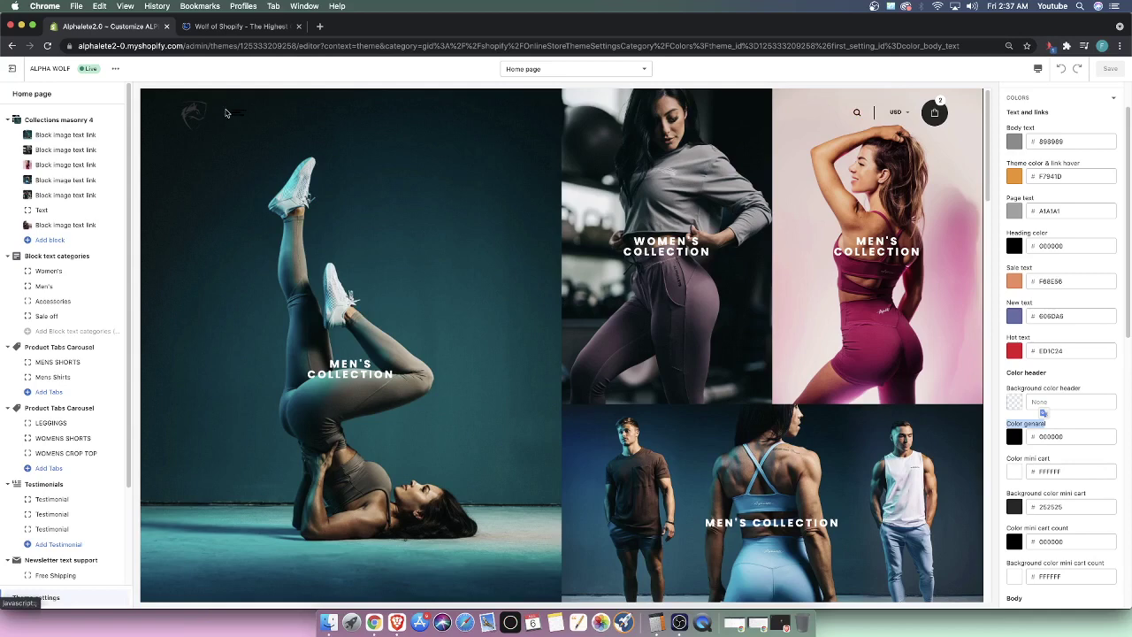
{"action": "left_click", "coordinate": [1015, 437]}
{"action": "left_click_drag", "start_coordinate": [1017, 354], "coordinate": [1010, 321]}
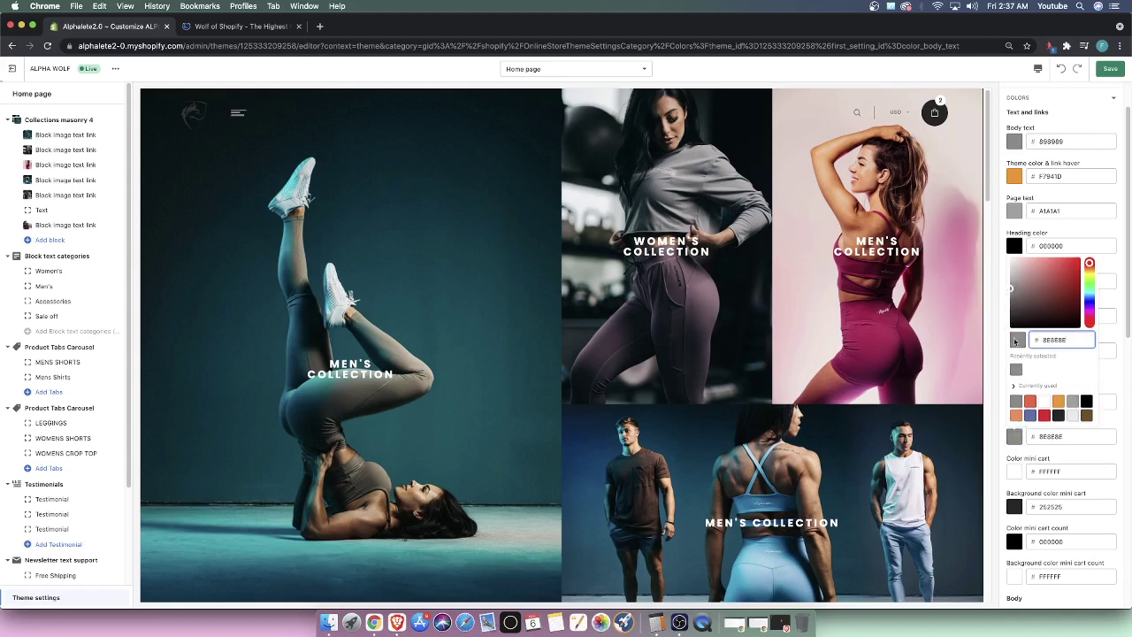
{"action": "left_click", "coordinate": [1076, 125]}
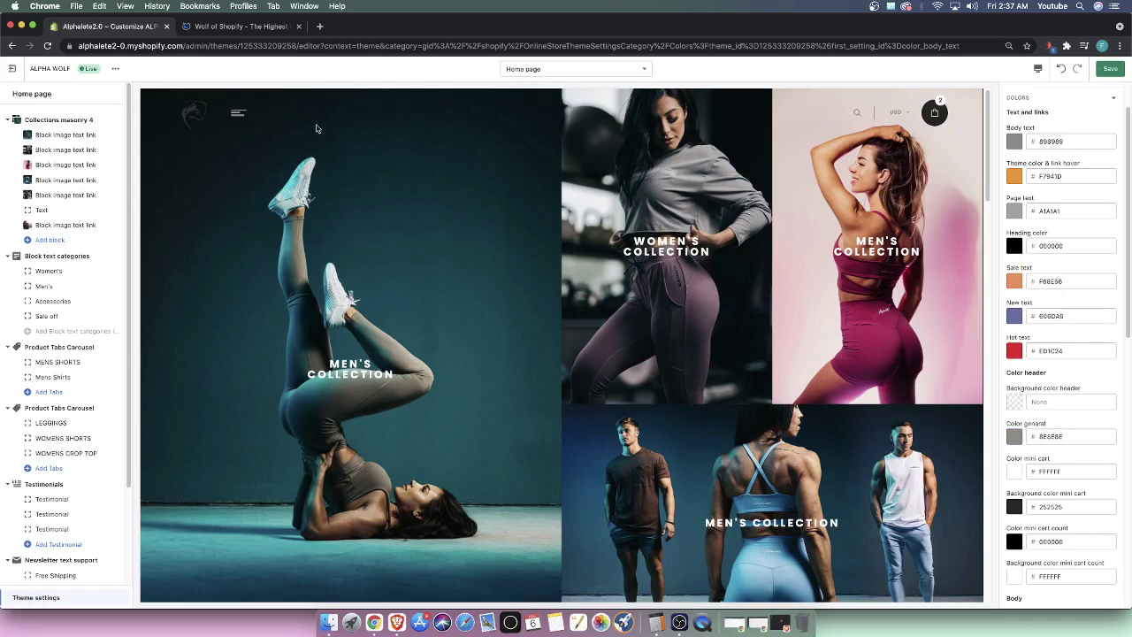
{"action": "scroll", "coordinate": [309, 223], "scroll_direction": "down", "scroll_amount": 5}
{"action": "scroll", "coordinate": [384, 269], "scroll_direction": "up", "scroll_amount": 5}
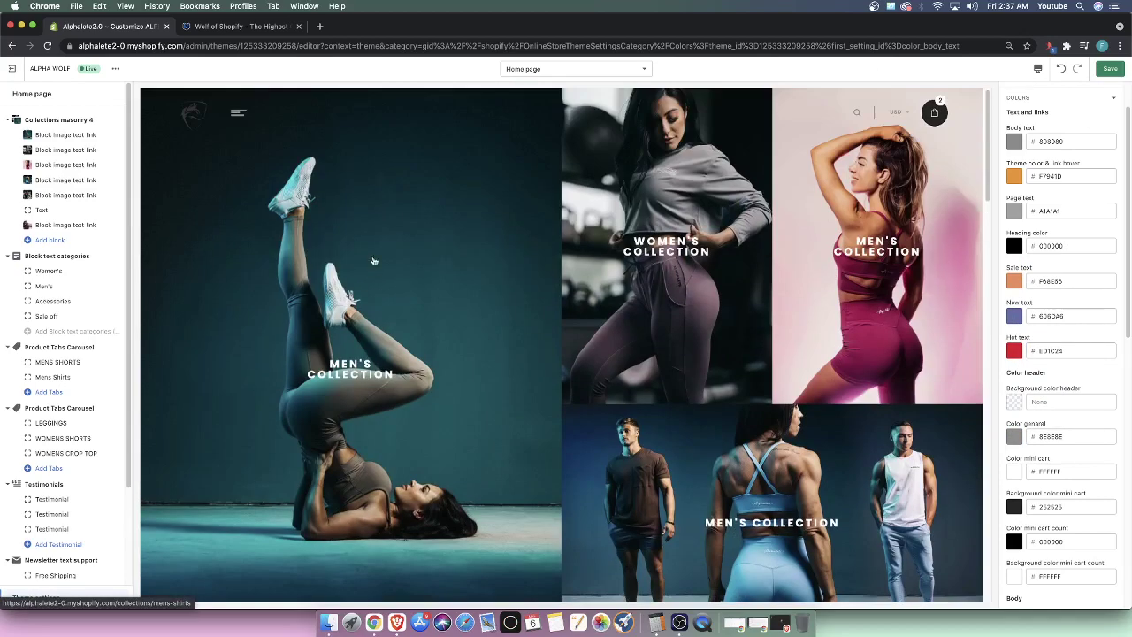
{"action": "left_click", "coordinate": [1113, 70]}
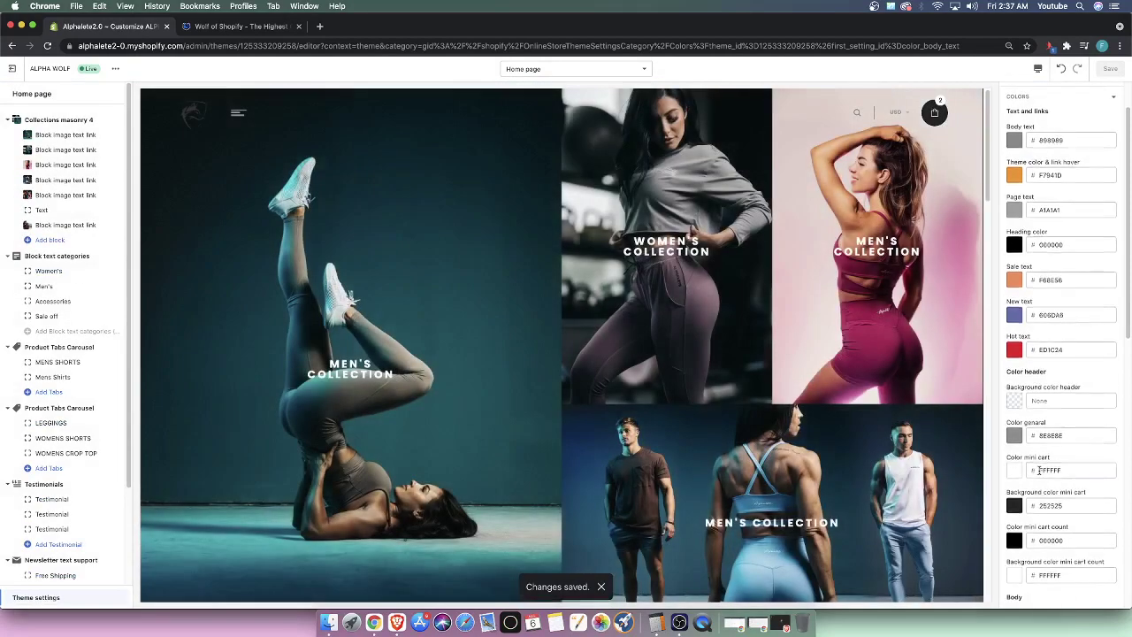
Step: Set the mini cart's background color to dark gray 484848 and check the home page preview
{"action": "scroll", "coordinate": [1035, 513], "scroll_direction": "down", "scroll_amount": 1}
{"action": "left_click_drag", "start_coordinate": [1014, 482], "coordinate": [1081, 480]}
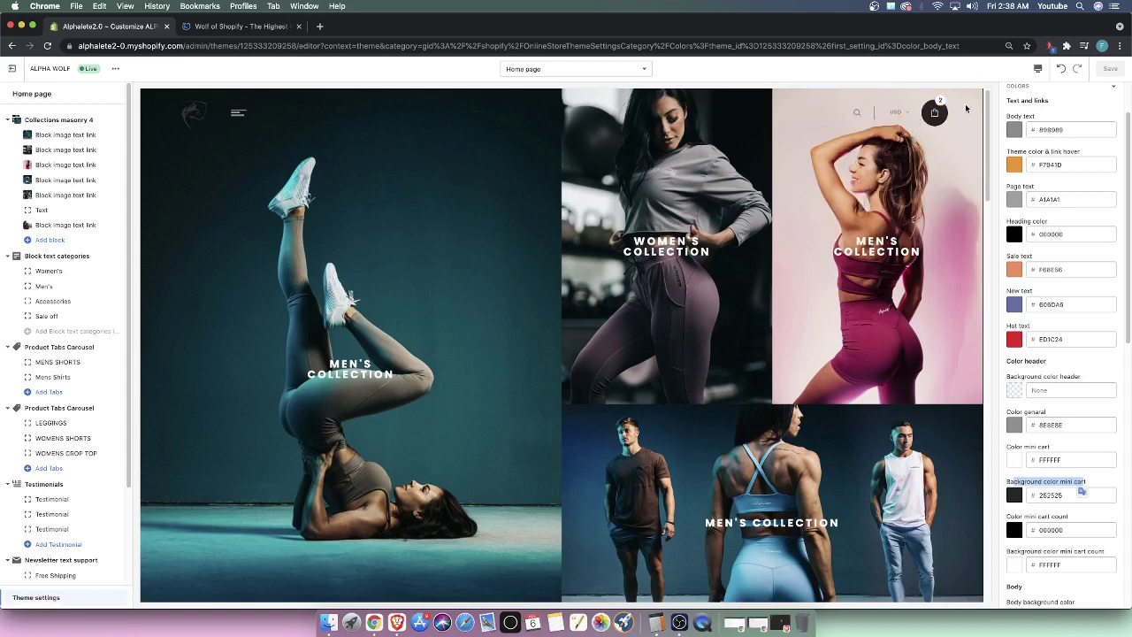
{"action": "left_click", "coordinate": [1017, 497]}
{"action": "left_click_drag", "start_coordinate": [1050, 362], "coordinate": [1005, 367]}
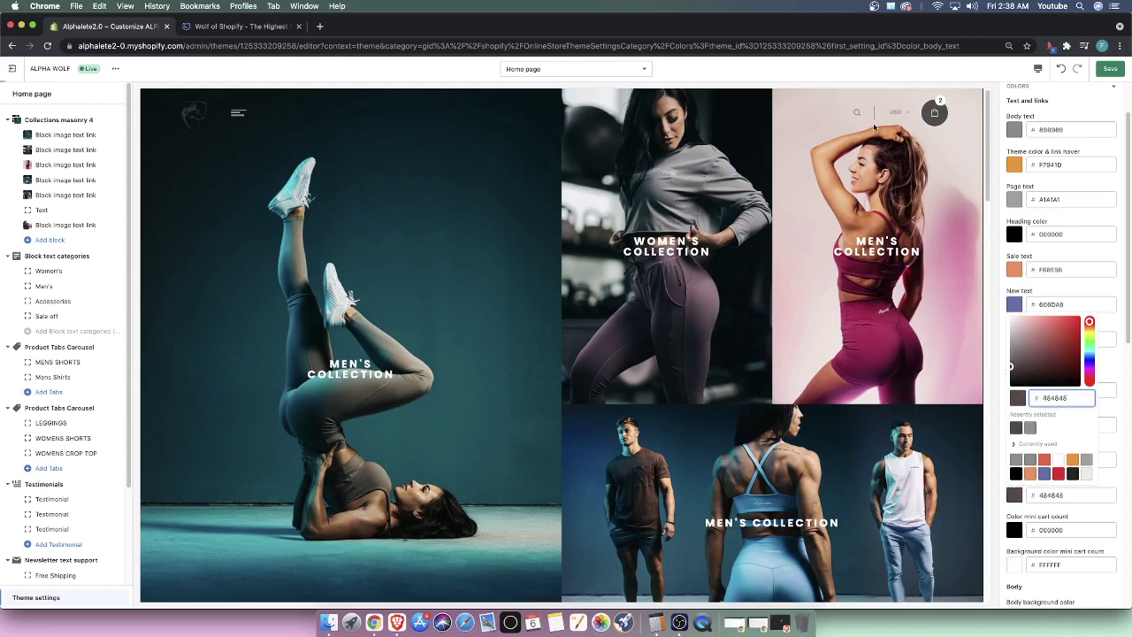
{"action": "left_click", "coordinate": [1108, 446]}
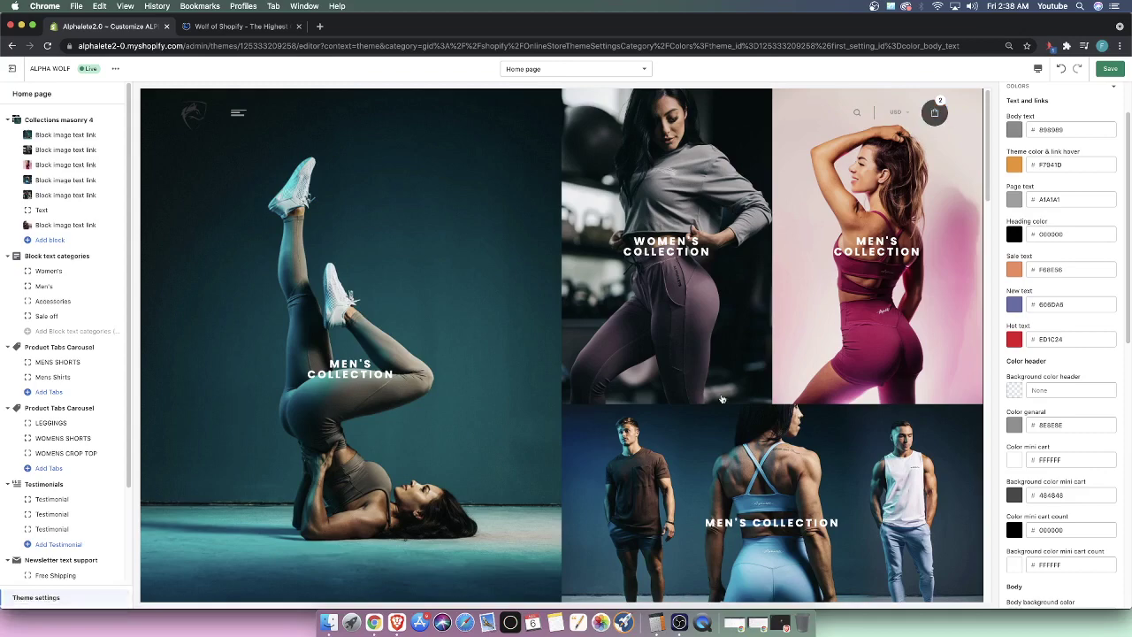
{"action": "scroll", "coordinate": [915, 428], "scroll_direction": "down", "scroll_amount": 10}
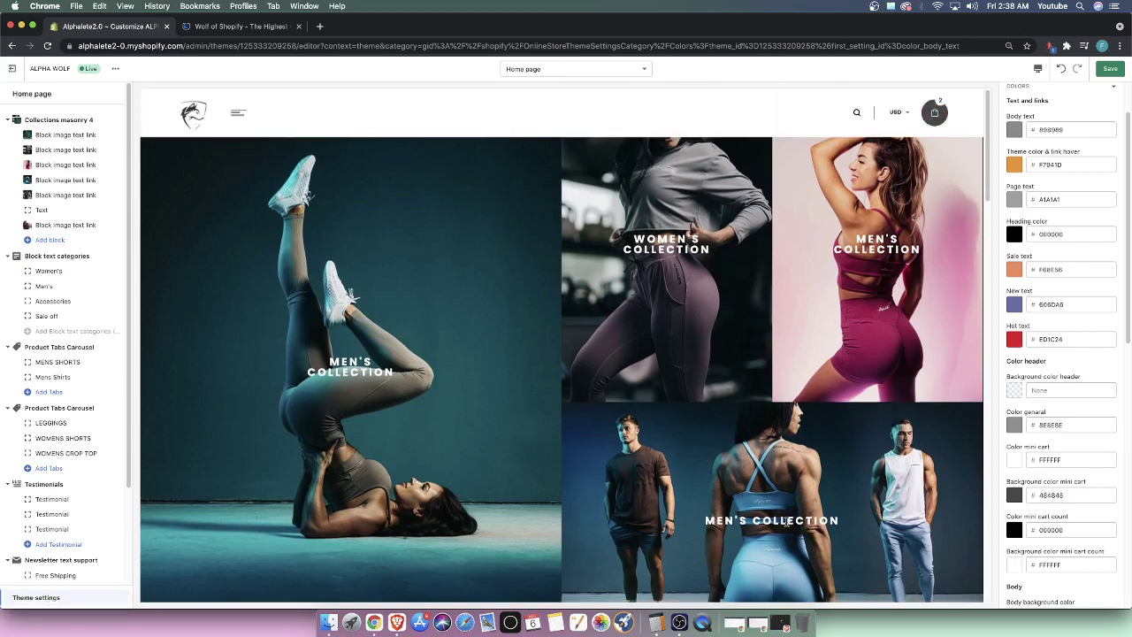
{"action": "scroll", "coordinate": [775, 463], "scroll_direction": "down", "scroll_amount": 10}
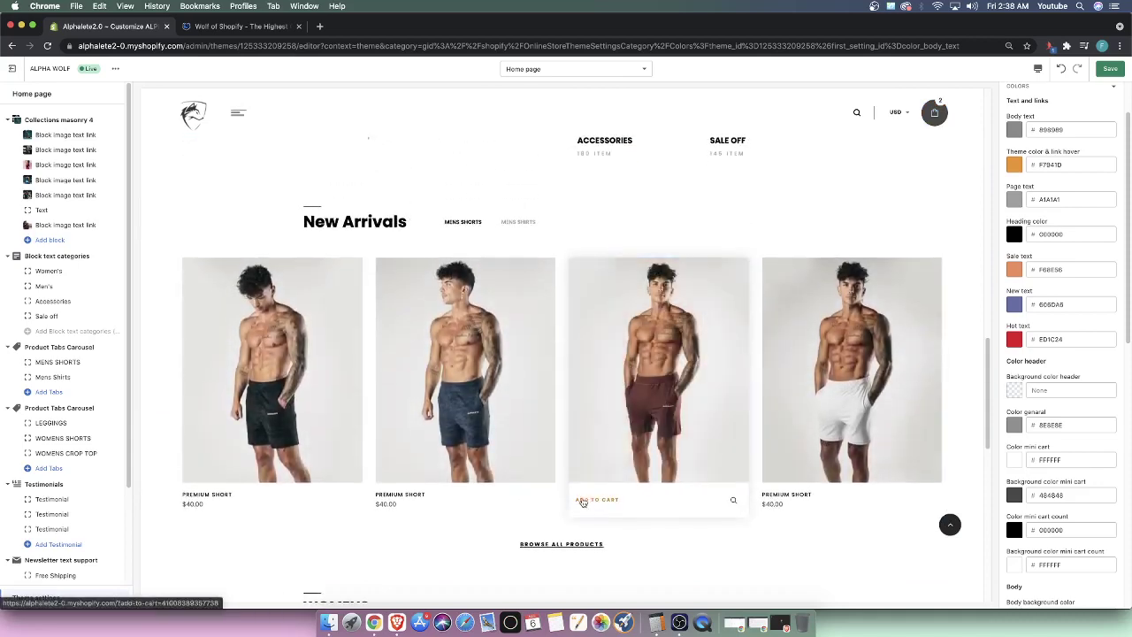
{"action": "scroll", "coordinate": [604, 503], "scroll_direction": "up", "scroll_amount": 5}
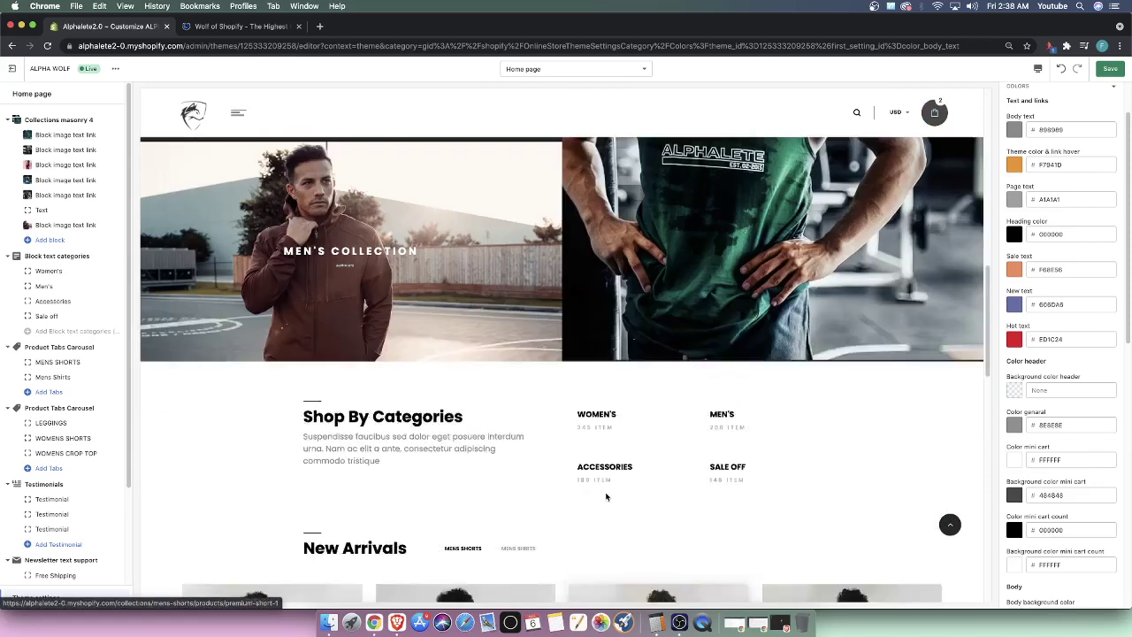
{"action": "scroll", "coordinate": [789, 398], "scroll_direction": "up", "scroll_amount": 5}
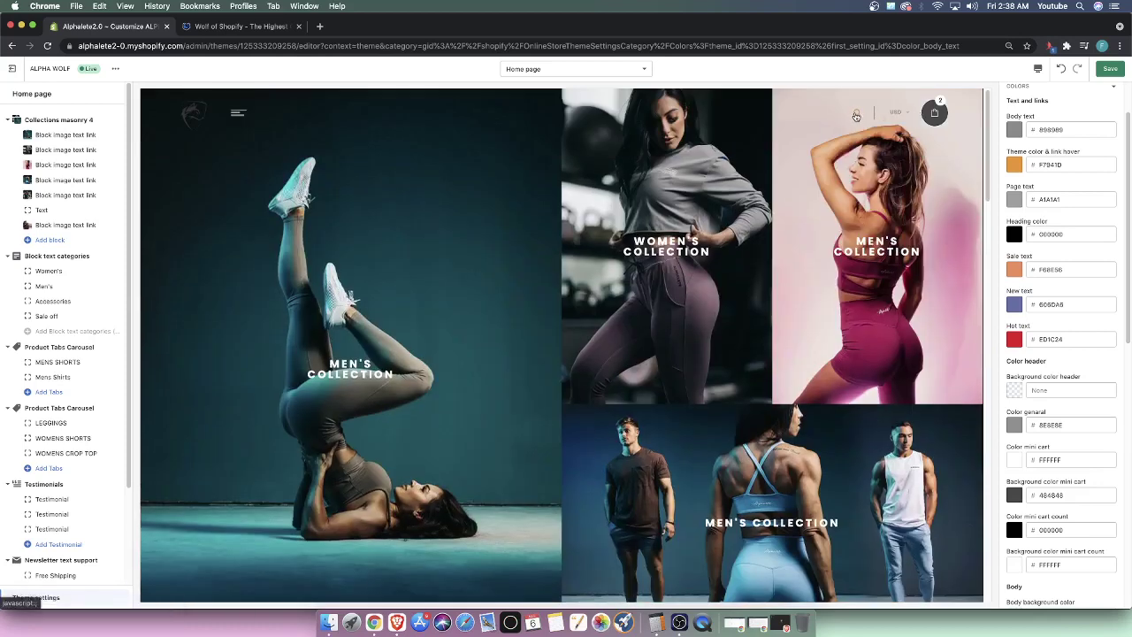
Step: Try turquoise 1DF7F3 as the theme color and link hover color, checking it on the header's cart icon
{"action": "mouse_move", "coordinate": [897, 112]}
{"action": "scroll", "coordinate": [1047, 289], "scroll_direction": "up", "scroll_amount": 1}
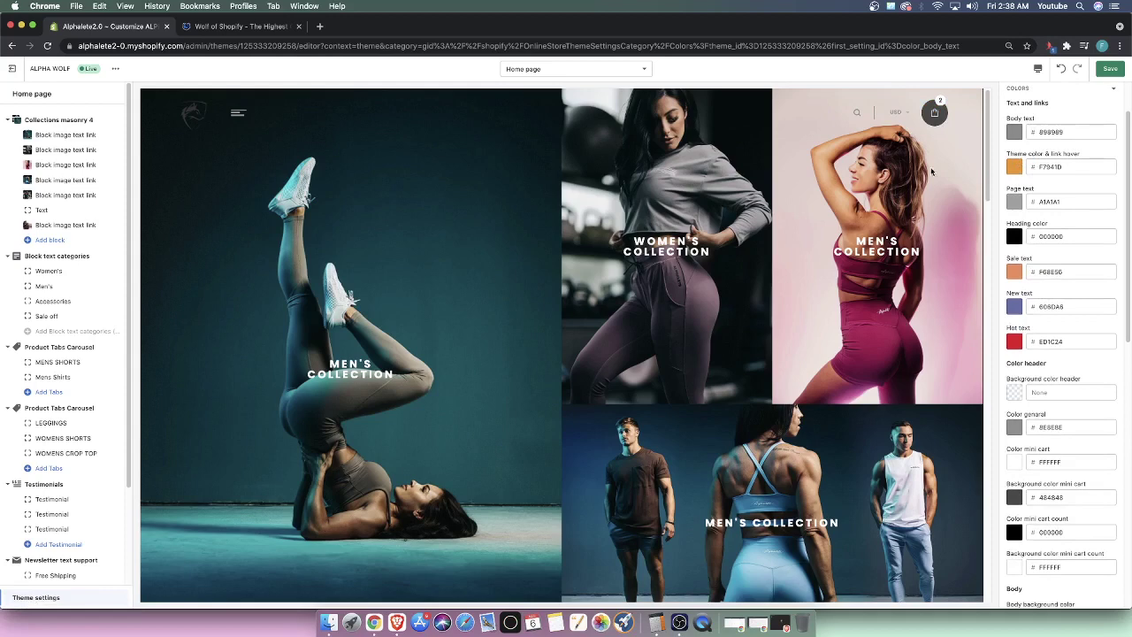
{"action": "left_click", "coordinate": [1013, 164]}
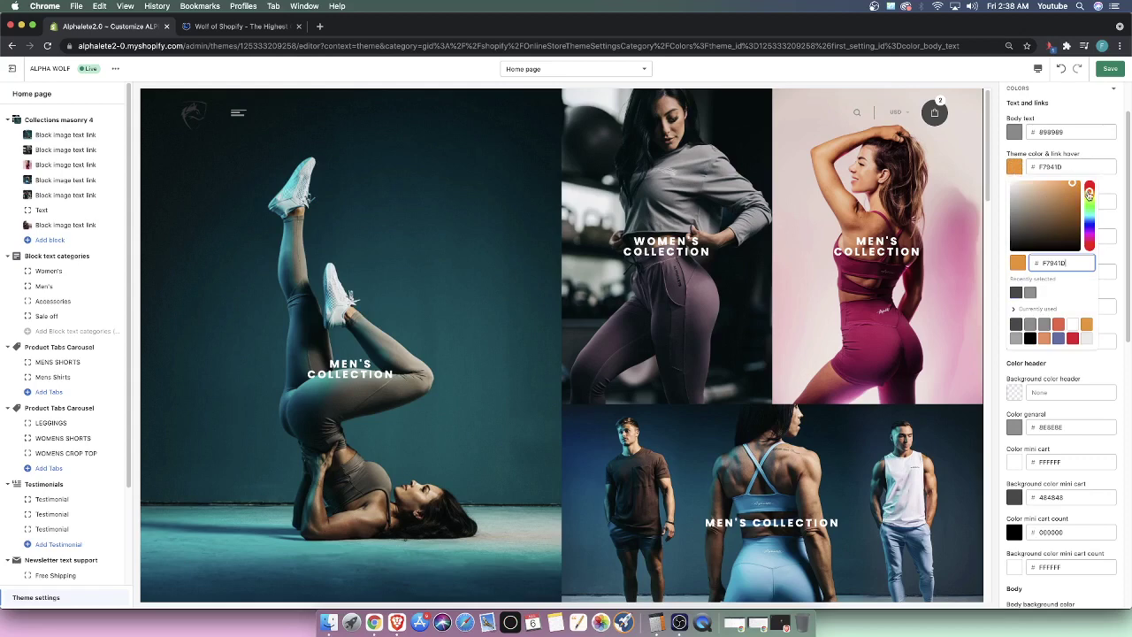
{"action": "left_click_drag", "start_coordinate": [1089, 193], "coordinate": [1091, 209]}
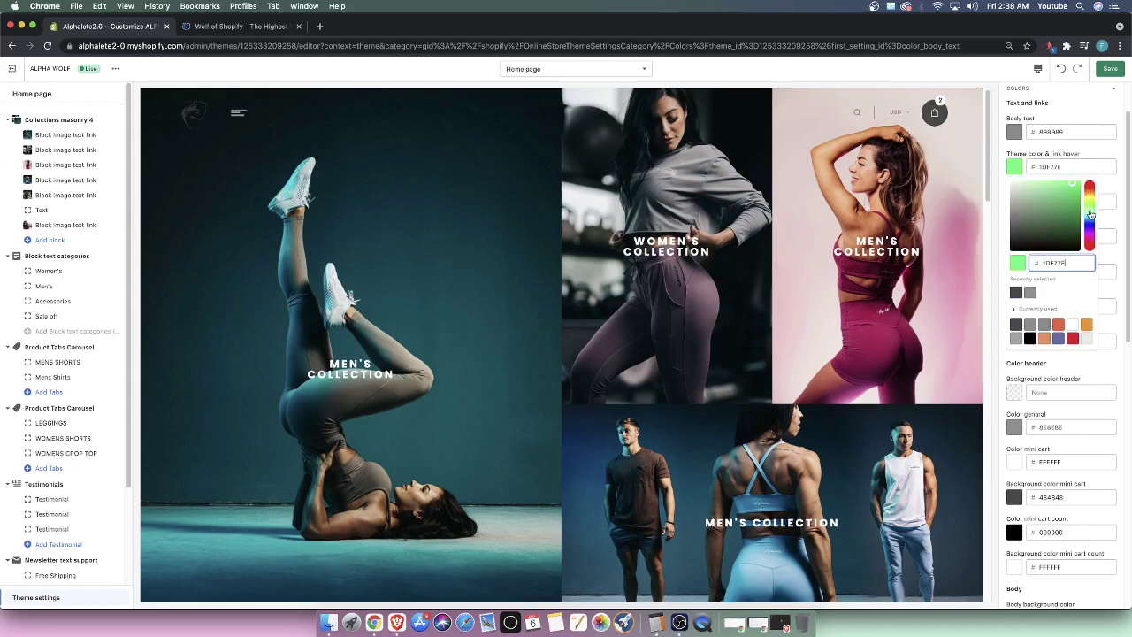
{"action": "left_click_drag", "start_coordinate": [1091, 214], "coordinate": [1091, 219]}
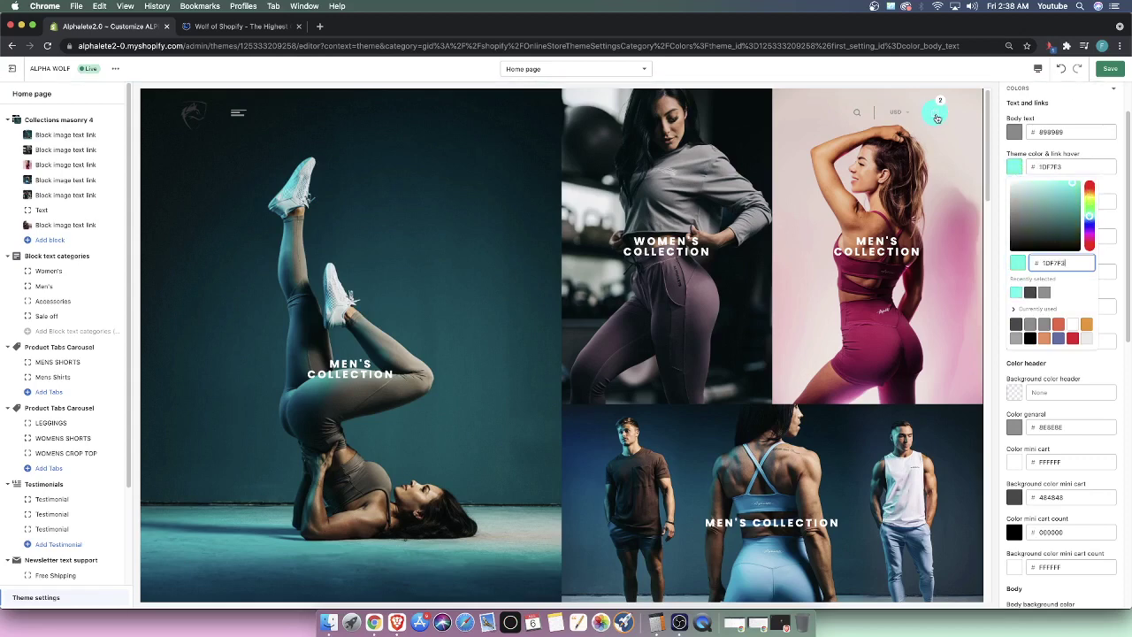
Step: Try dark grays and black (000000) as the theme color and link hover color, checking them in the home page preview
{"action": "left_click_drag", "start_coordinate": [1067, 204], "coordinate": [1011, 227]}
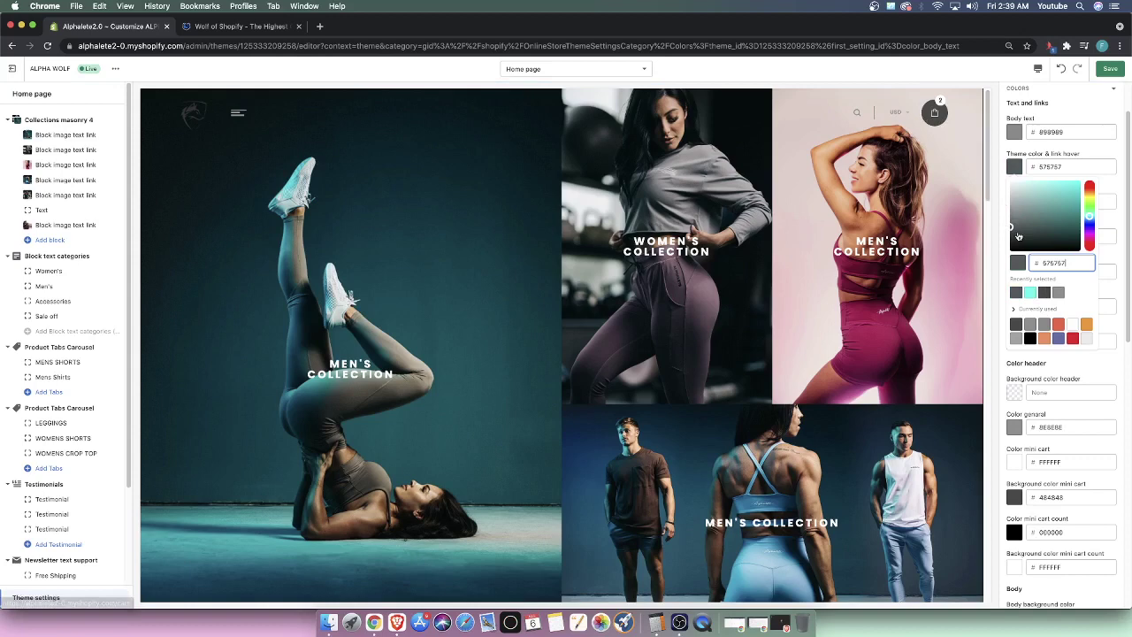
{"action": "left_click_drag", "start_coordinate": [1018, 236], "coordinate": [1011, 235]}
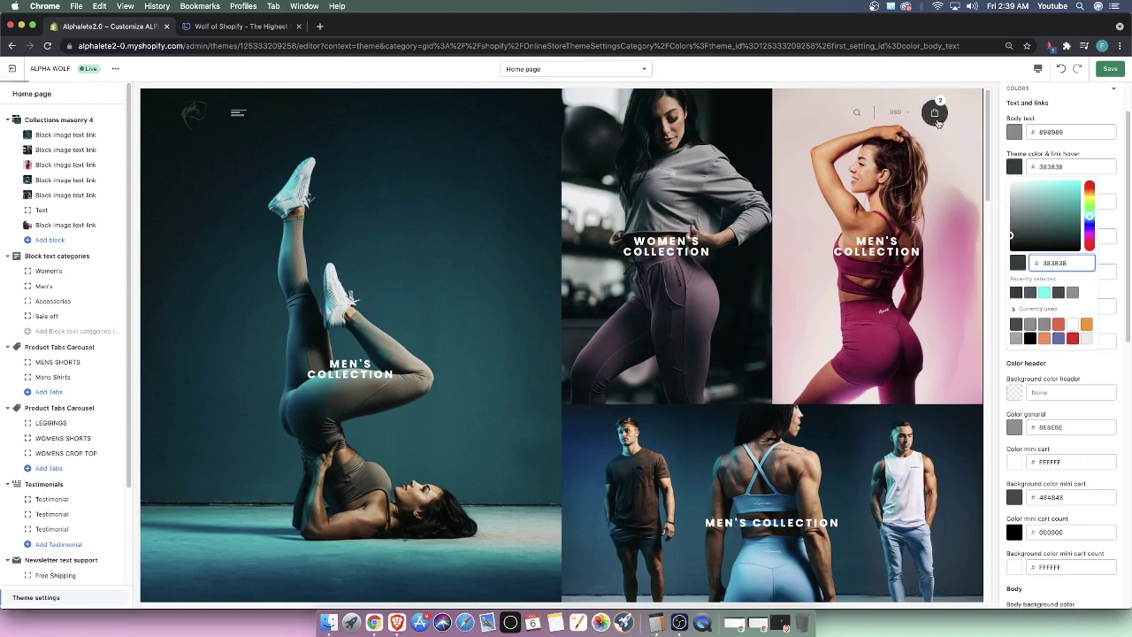
{"action": "left_click_drag", "start_coordinate": [1017, 247], "coordinate": [1000, 254]}
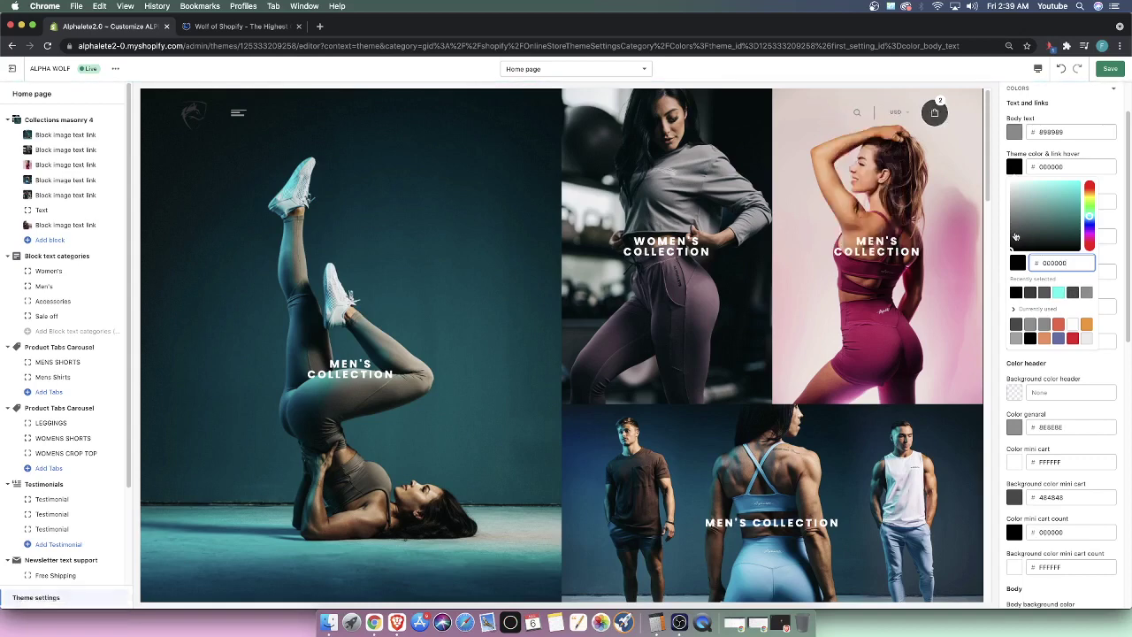
{"action": "left_click", "coordinate": [971, 272]}
{"action": "left_click", "coordinate": [1000, 277]}
{"action": "scroll", "coordinate": [800, 249], "scroll_direction": "down", "scroll_amount": 15}
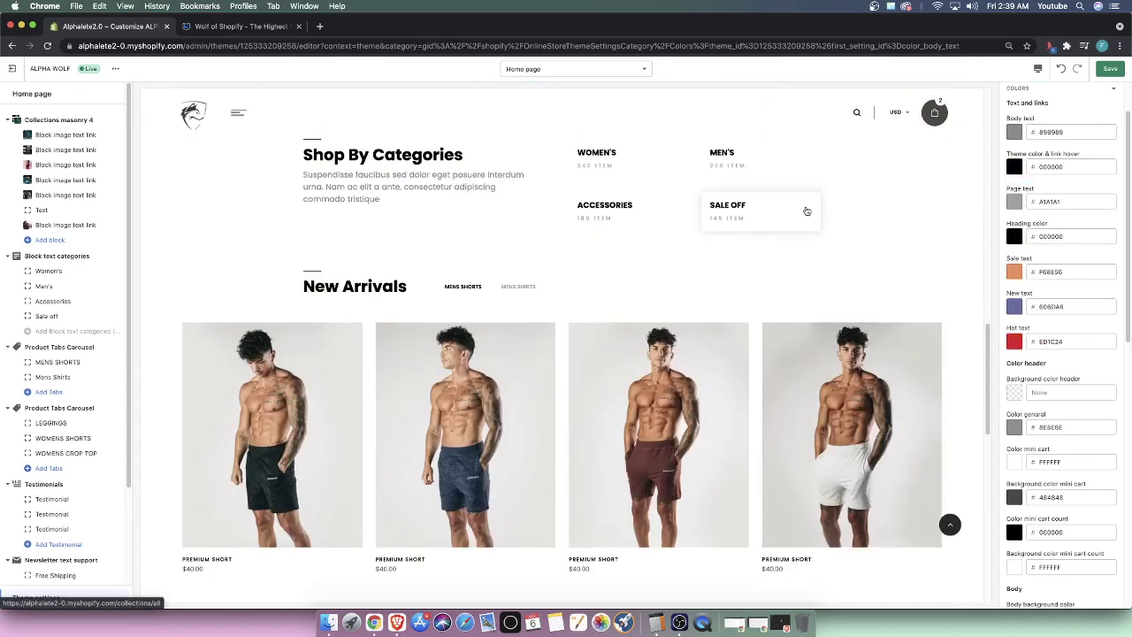
{"action": "scroll", "coordinate": [654, 424], "scroll_direction": "down", "scroll_amount": 2}
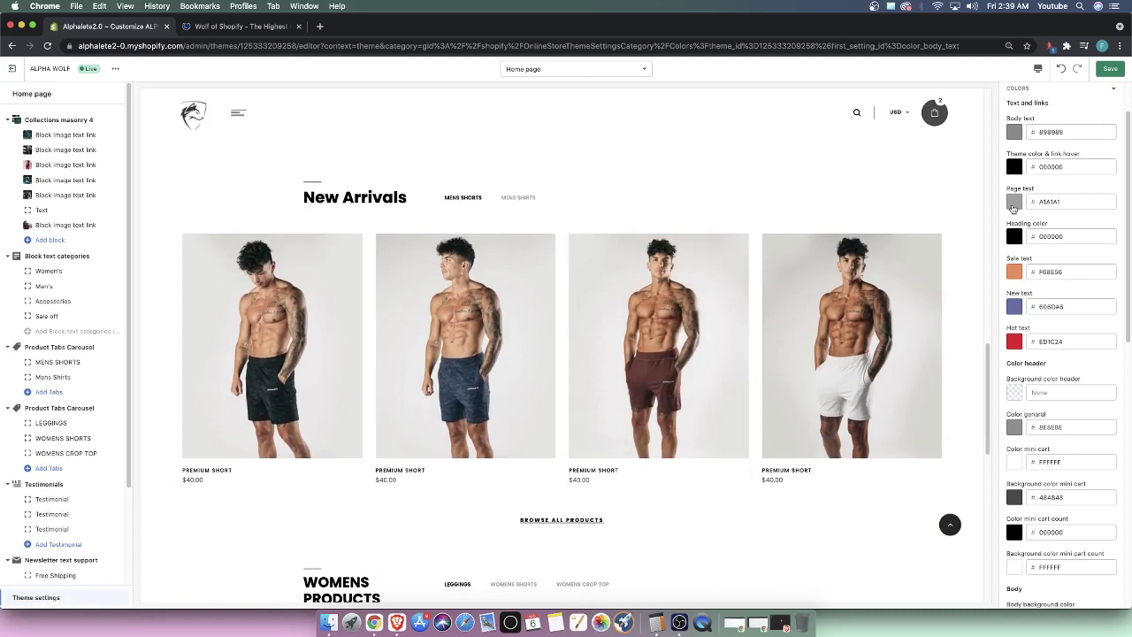
Step: Set the theme color and link hover color to gray 8E8E8E and save the theme changes
{"action": "left_click", "coordinate": [1018, 168]}
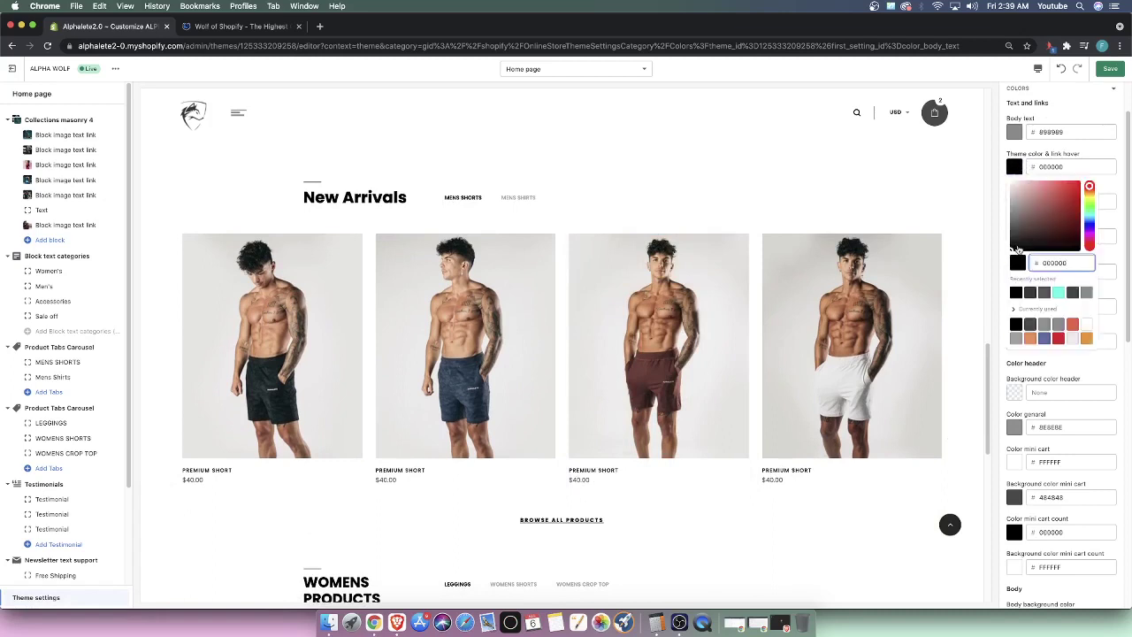
{"action": "left_click_drag", "start_coordinate": [1018, 249], "coordinate": [1001, 241]}
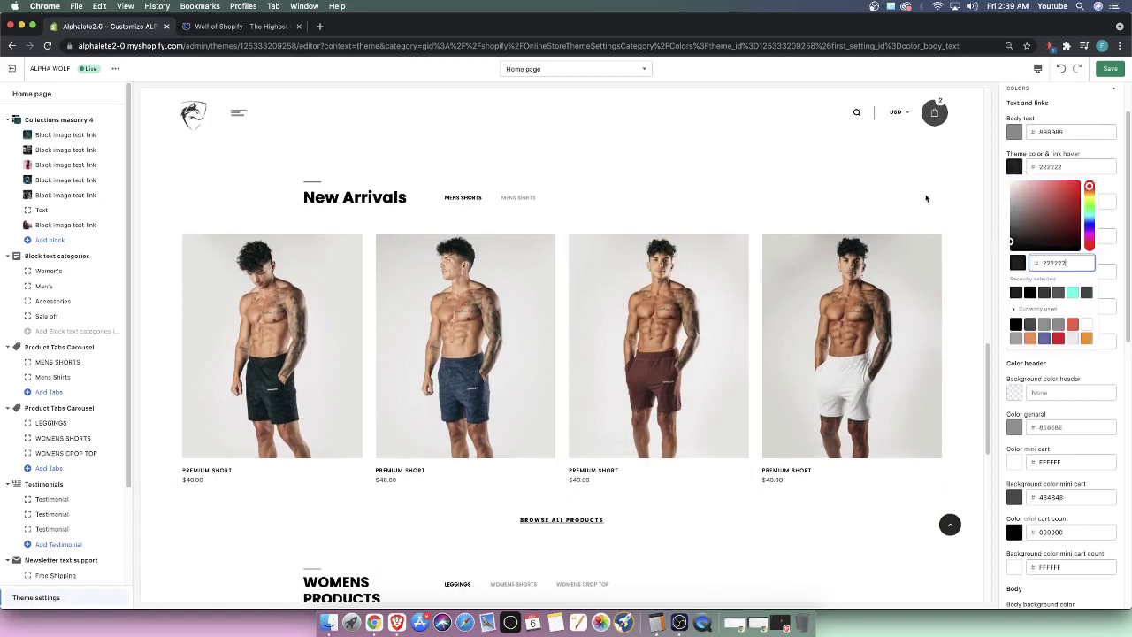
{"action": "left_click", "coordinate": [1012, 240]}
{"action": "left_click_drag", "start_coordinate": [1012, 239], "coordinate": [1011, 229]}
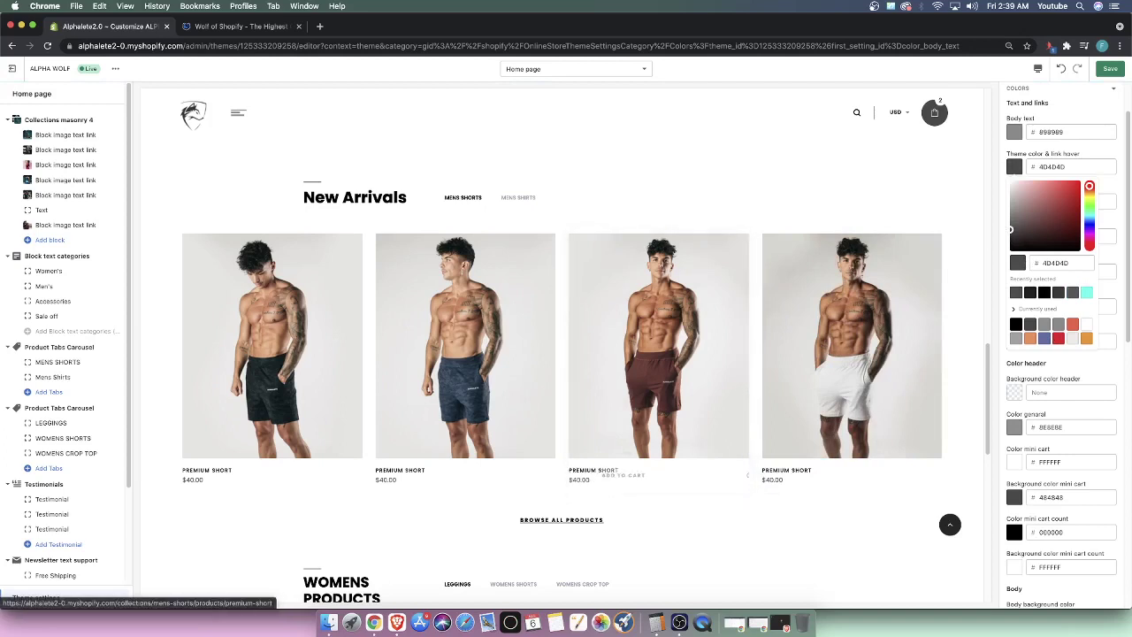
{"action": "left_click_drag", "start_coordinate": [1012, 229], "coordinate": [1012, 211]}
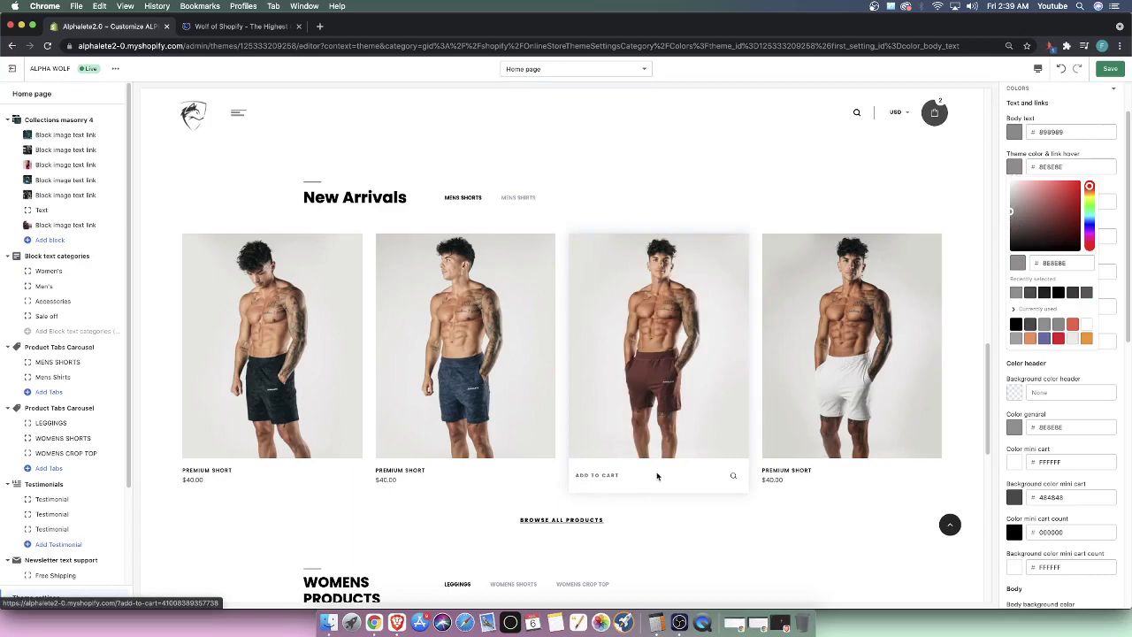
{"action": "left_click", "coordinate": [1109, 72]}
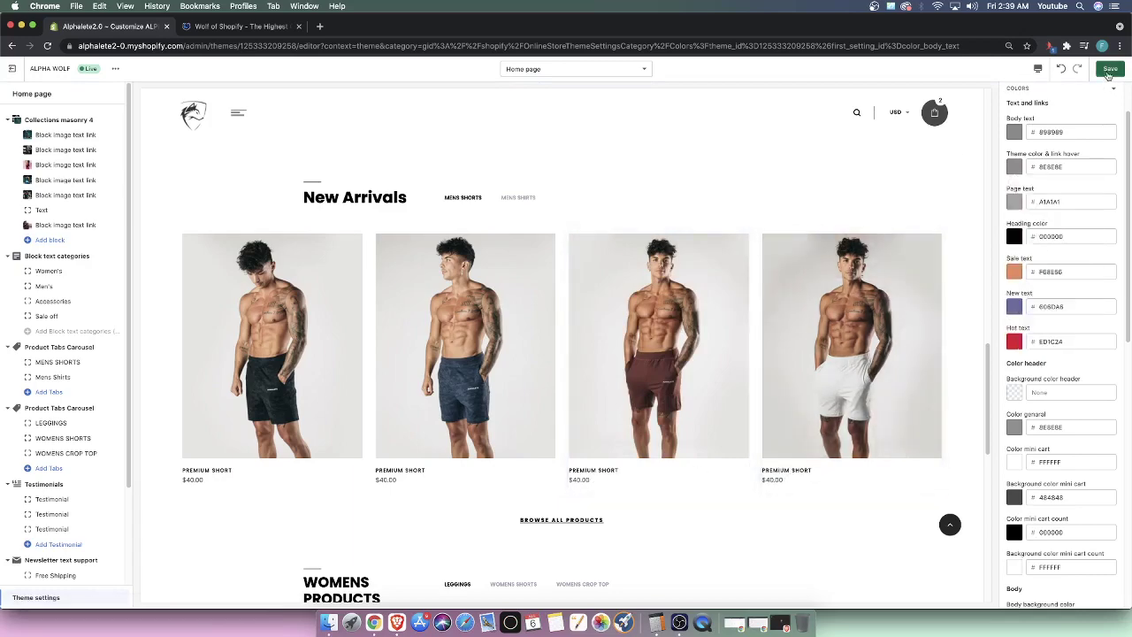
{"action": "left_click", "coordinate": [1109, 70]}
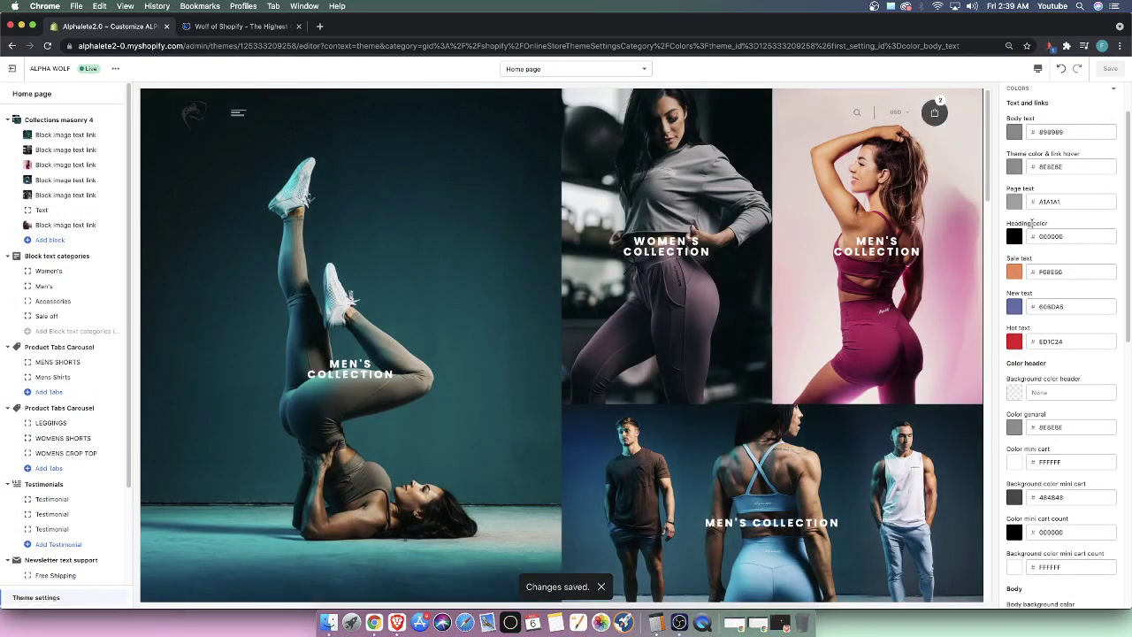
Step: Examine the mini cart color, mini cart background and mini cart count color settings against the header's cart icon
{"action": "scroll", "coordinate": [1044, 372], "scroll_direction": "down", "scroll_amount": 1}
{"action": "scroll", "coordinate": [1014, 386], "scroll_direction": "down", "scroll_amount": 3}
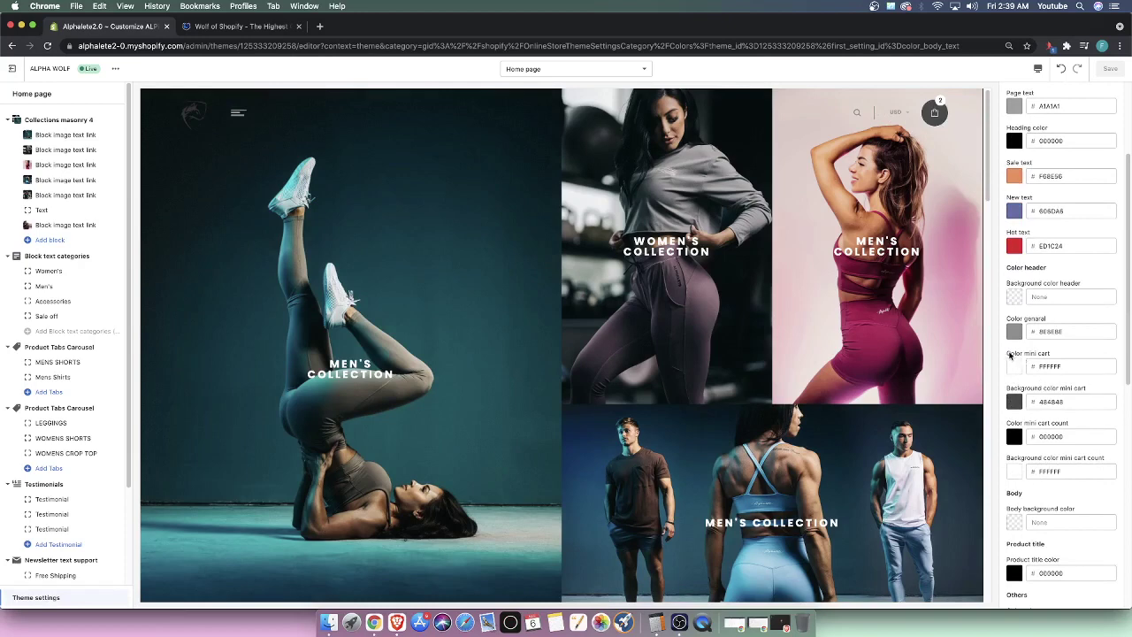
{"action": "left_click_drag", "start_coordinate": [1011, 355], "coordinate": [1038, 354]}
{"action": "left_click", "coordinate": [1077, 362]}
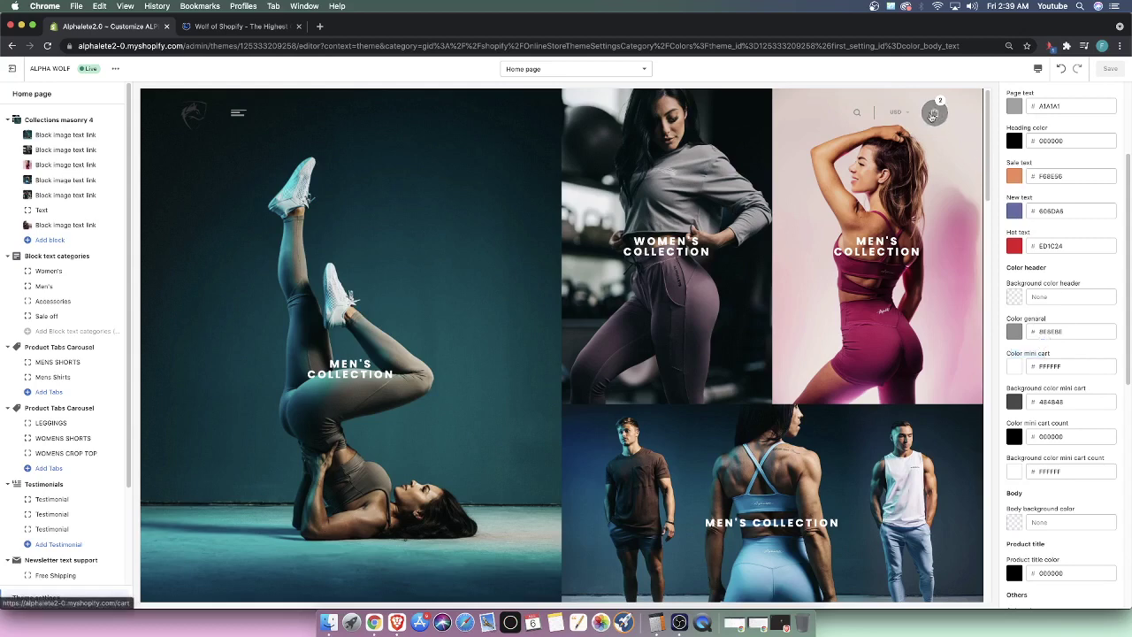
{"action": "left_click", "coordinate": [1017, 366]}
{"action": "left_click_drag", "start_coordinate": [1028, 409], "coordinate": [1081, 393]}
{"action": "left_click", "coordinate": [1117, 390]}
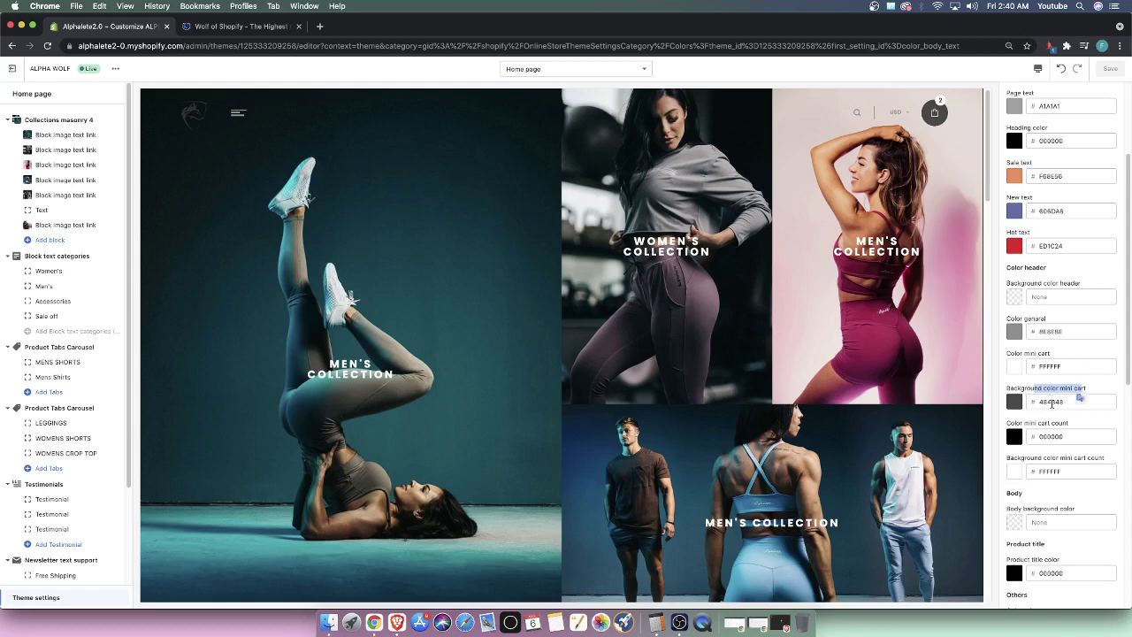
{"action": "left_click", "coordinate": [1069, 424]}
{"action": "left_click", "coordinate": [1037, 428]}
{"action": "left_click", "coordinate": [1108, 429]}
{"action": "left_click_drag", "start_coordinate": [1033, 429], "coordinate": [1063, 428]}
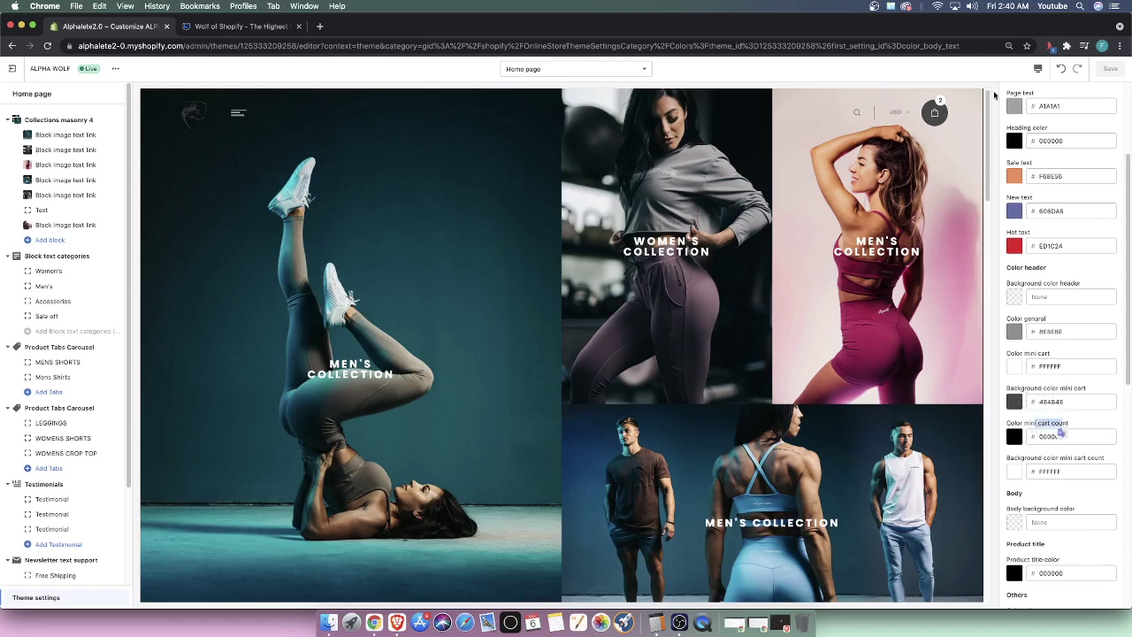
Step: Set the mini cart count color to near-black 050505 and review the count's background color setting
{"action": "left_click", "coordinate": [1013, 441]}
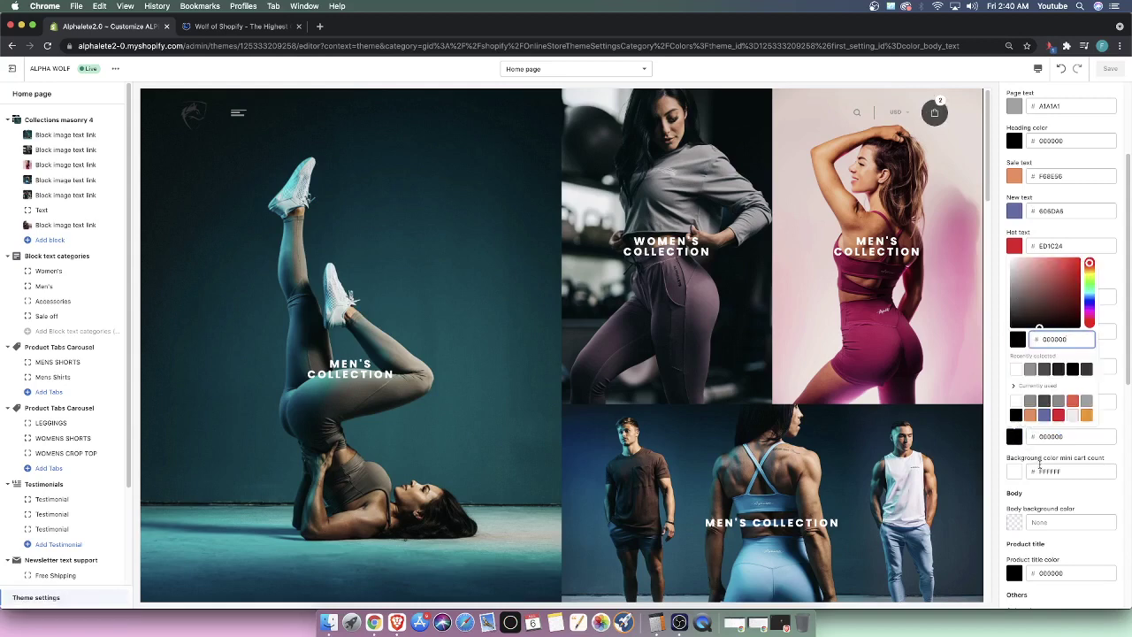
{"action": "left_click", "coordinate": [1011, 327]}
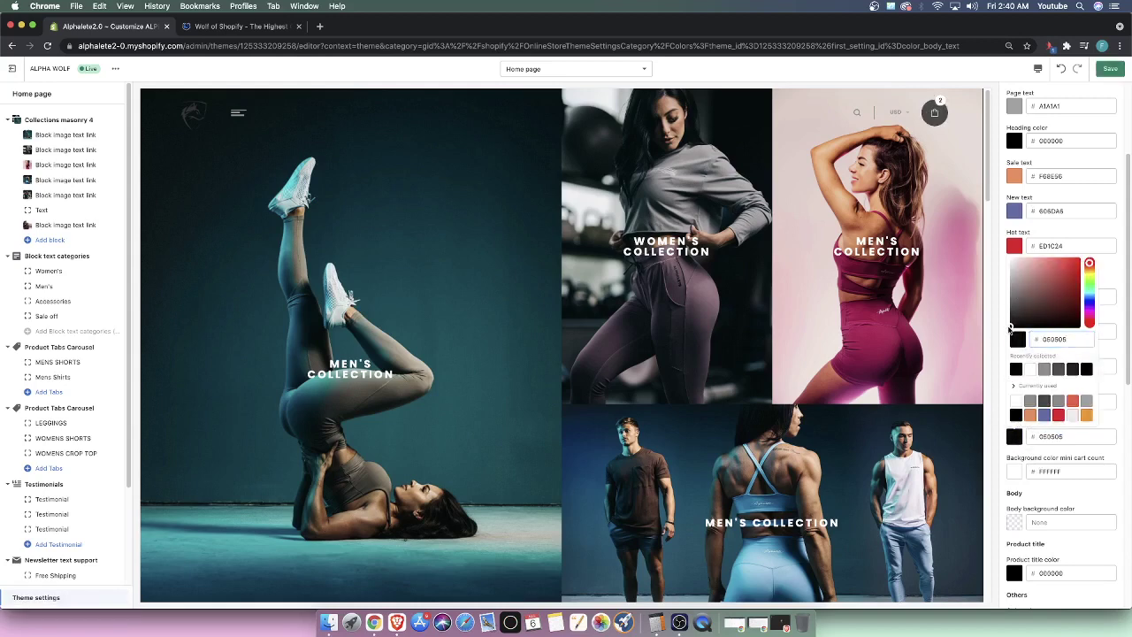
{"action": "left_click", "coordinate": [1042, 463]}
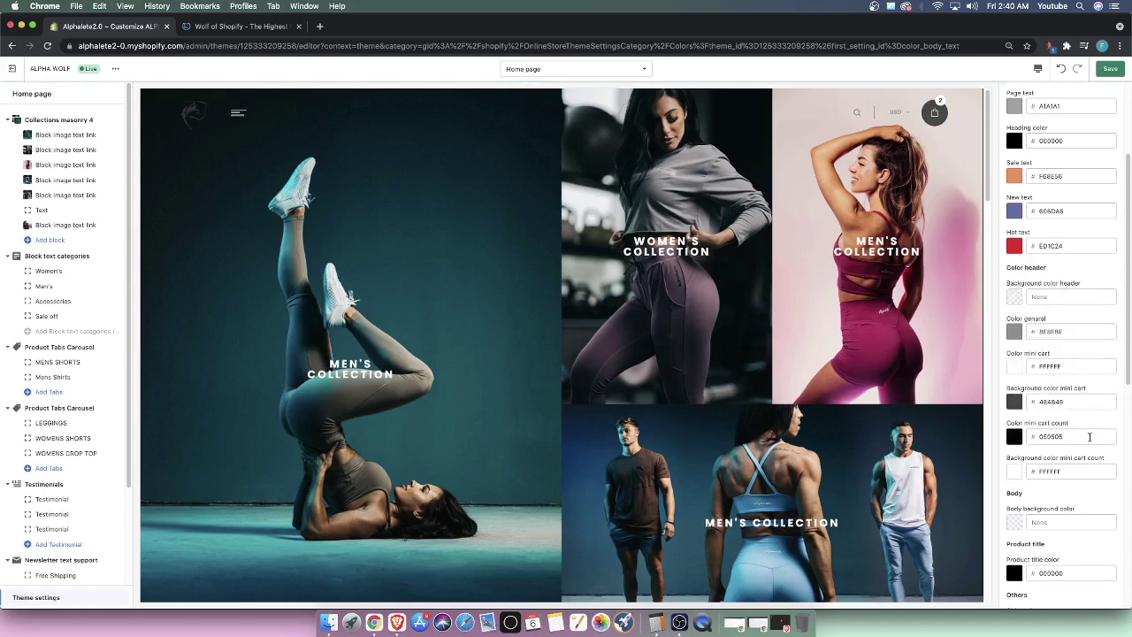
{"action": "left_click_drag", "start_coordinate": [1023, 461], "coordinate": [1100, 465]}
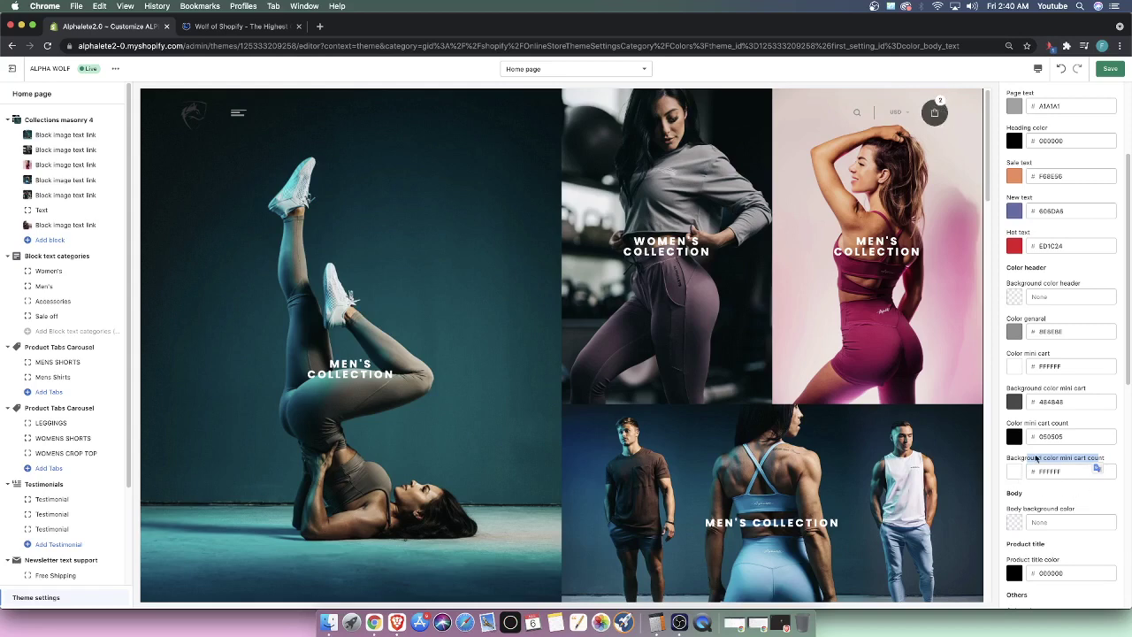
{"action": "left_click", "coordinate": [1066, 502]}
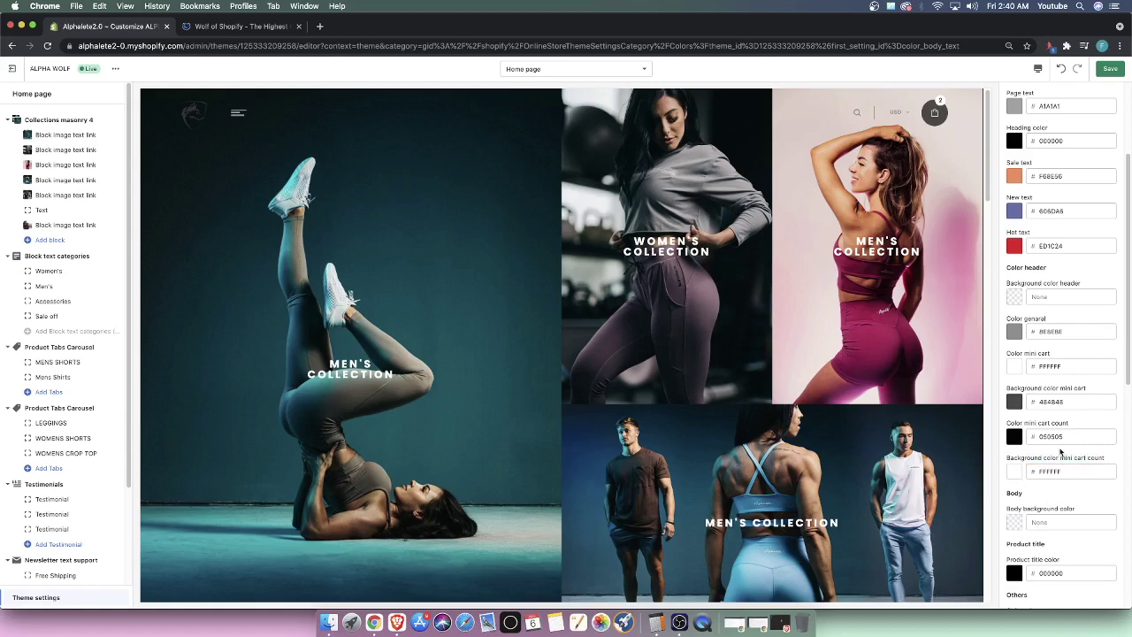
Step: Examine the home page preview at different scroll positions to compare the header's transparent and white states
{"action": "scroll", "coordinate": [1079, 284], "scroll_direction": "up", "scroll_amount": 4}
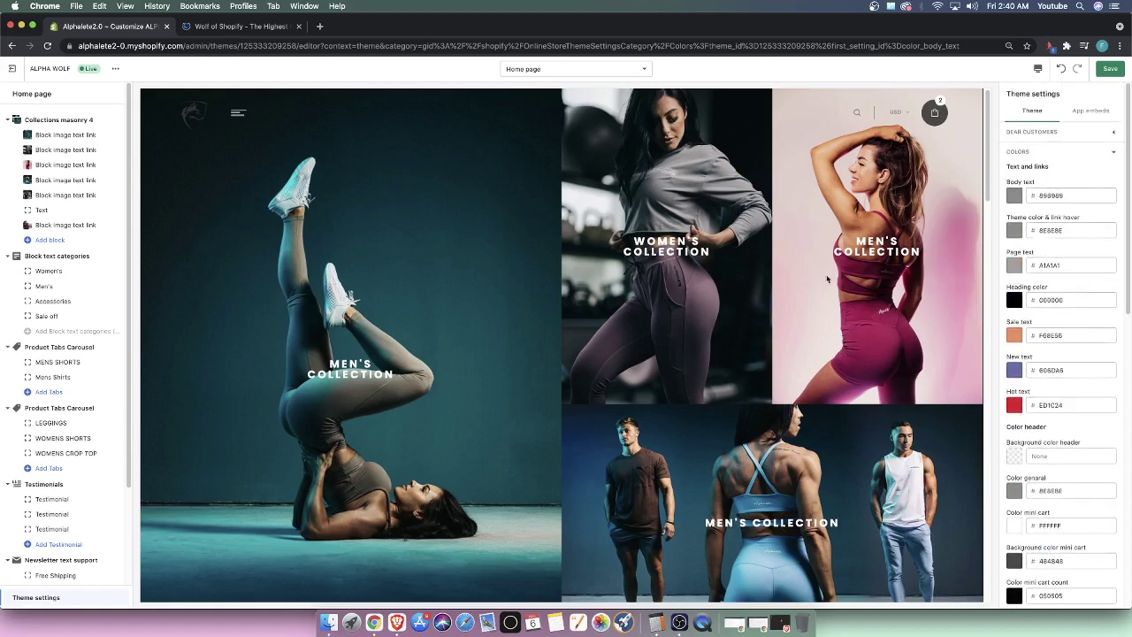
{"action": "scroll", "coordinate": [823, 276], "scroll_direction": "down", "scroll_amount": 10}
{"action": "scroll", "coordinate": [819, 277], "scroll_direction": "up", "scroll_amount": 9}
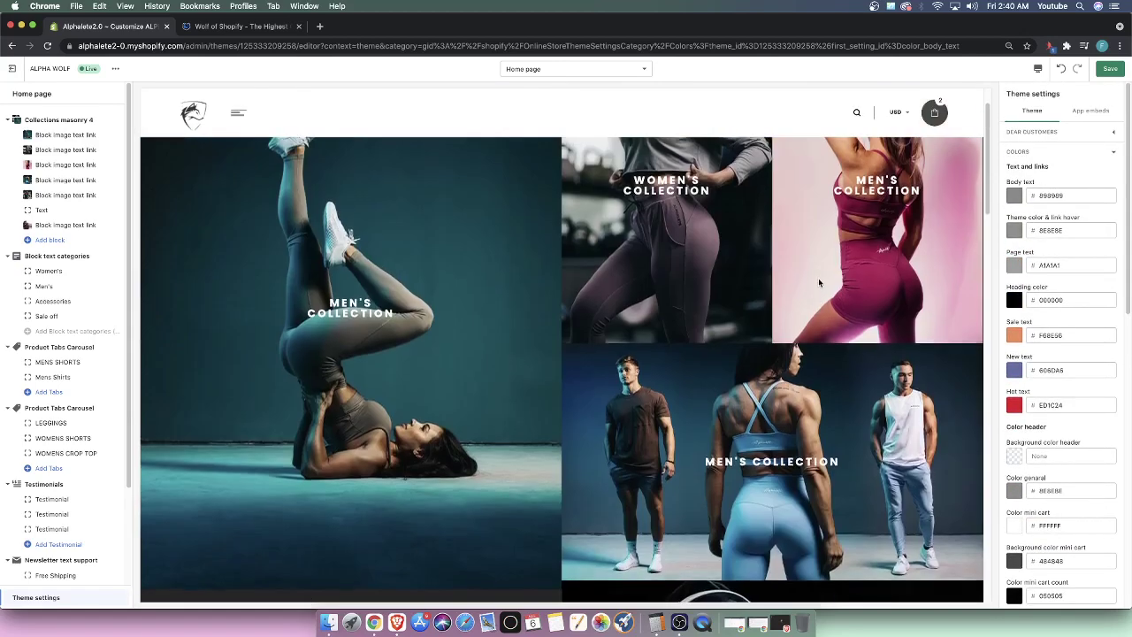
{"action": "scroll", "coordinate": [817, 279], "scroll_direction": "down", "scroll_amount": 10}
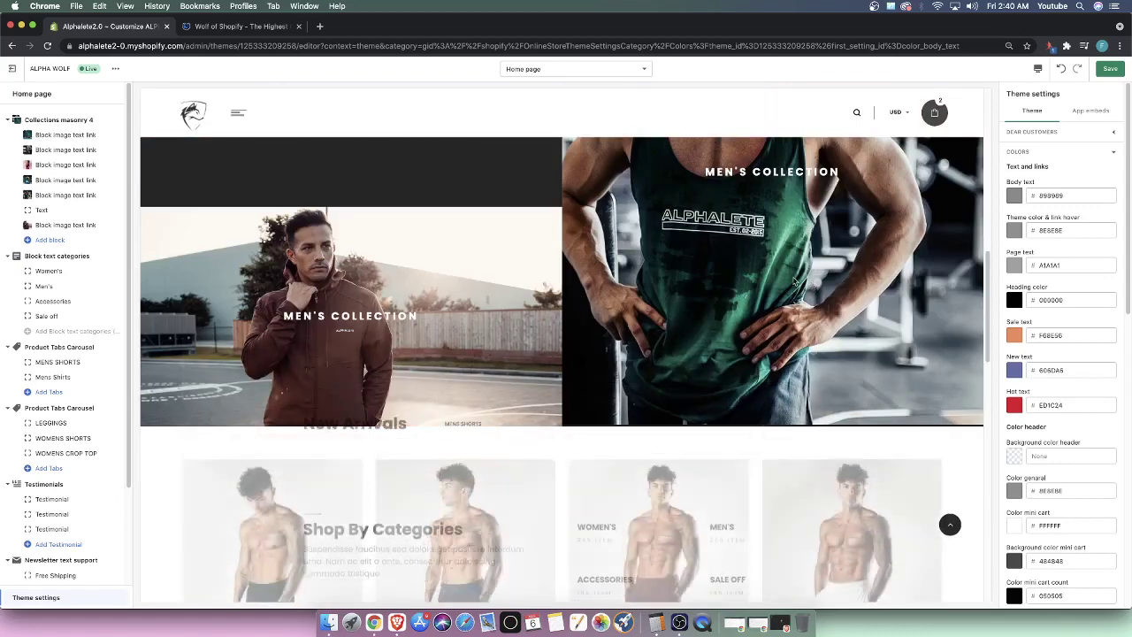
{"action": "scroll", "coordinate": [653, 253], "scroll_direction": "up", "scroll_amount": 5}
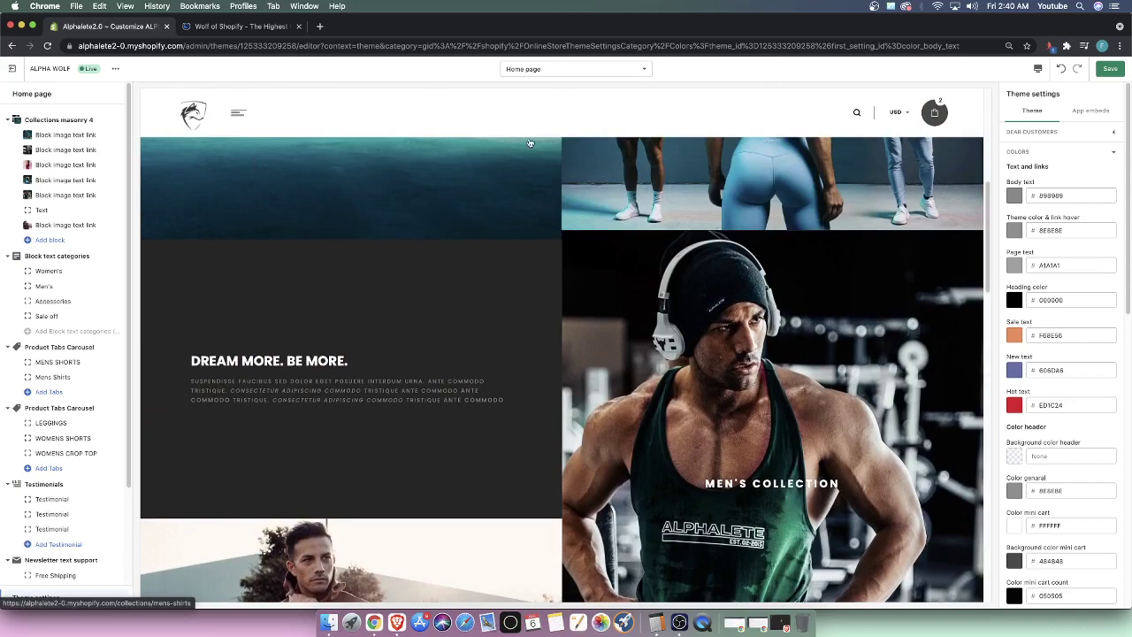
{"action": "scroll", "coordinate": [410, 233], "scroll_direction": "up", "scroll_amount": 5}
{"action": "scroll", "coordinate": [410, 232], "scroll_direction": "up", "scroll_amount": 5}
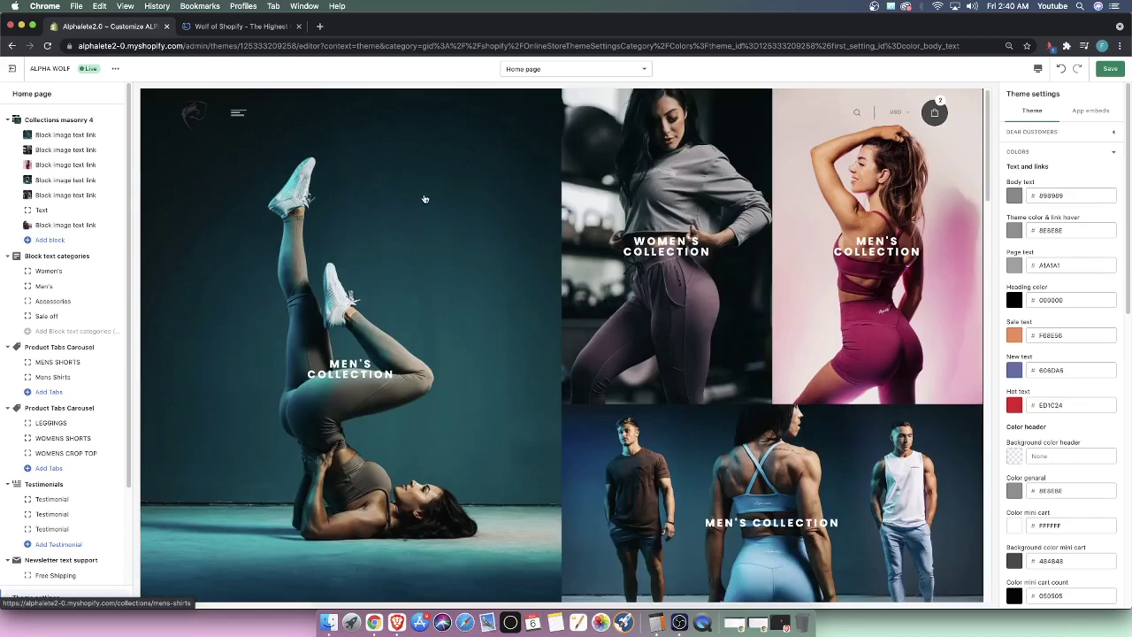
{"action": "scroll", "coordinate": [341, 162], "scroll_direction": "down", "scroll_amount": 10}
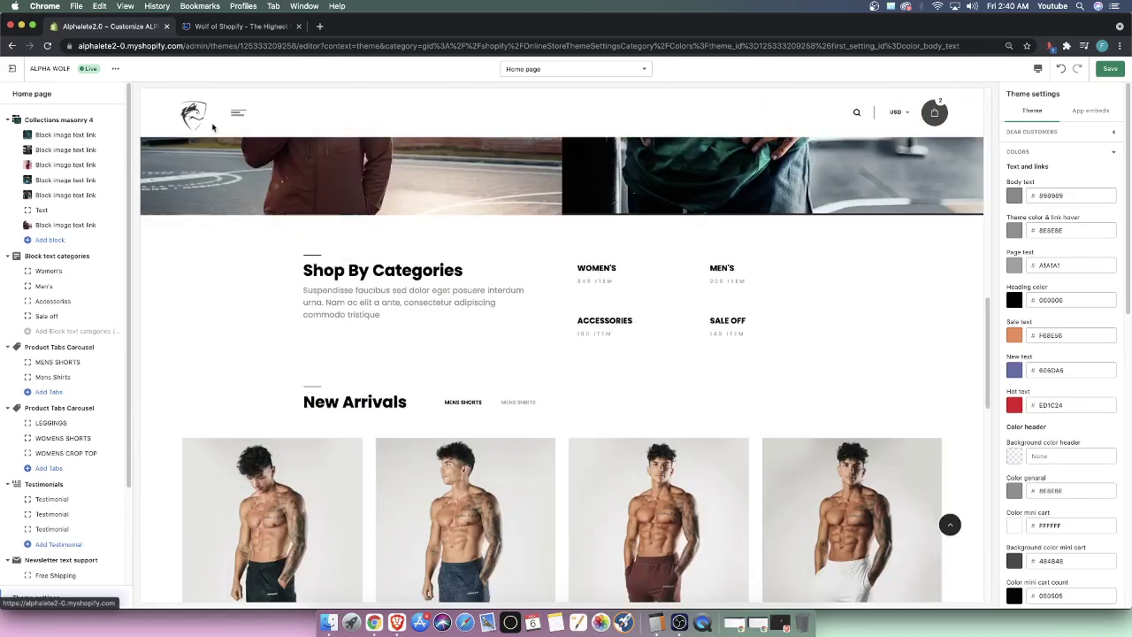
{"action": "scroll", "coordinate": [212, 128], "scroll_direction": "down", "scroll_amount": 1}
{"action": "scroll", "coordinate": [489, 239], "scroll_direction": "up", "scroll_amount": 8}
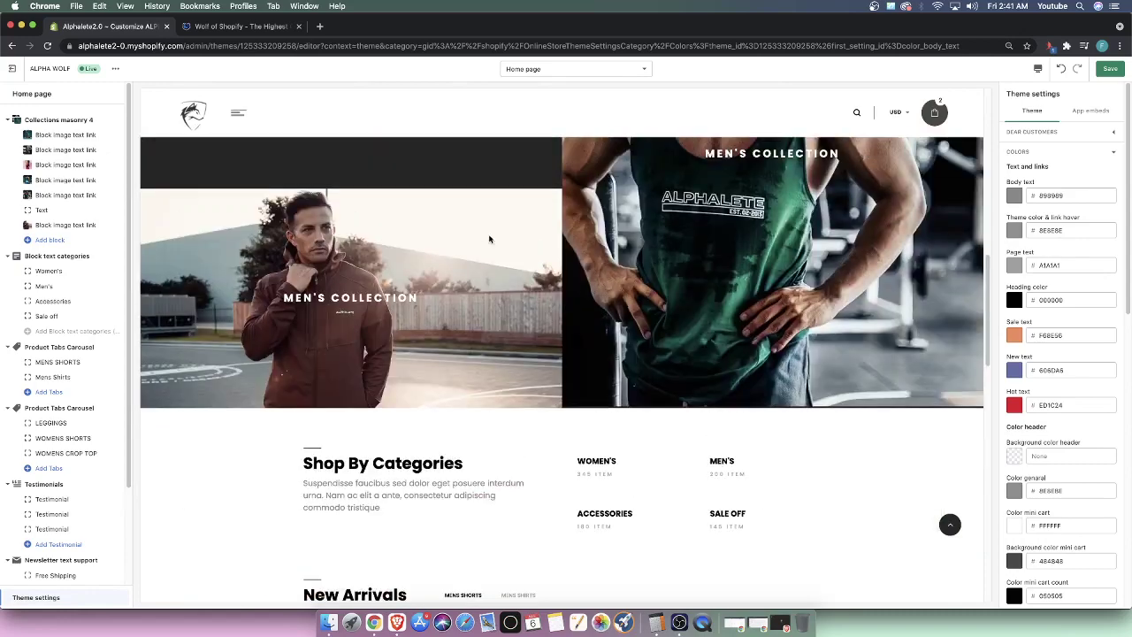
{"action": "scroll", "coordinate": [481, 238], "scroll_direction": "up", "scroll_amount": 4}
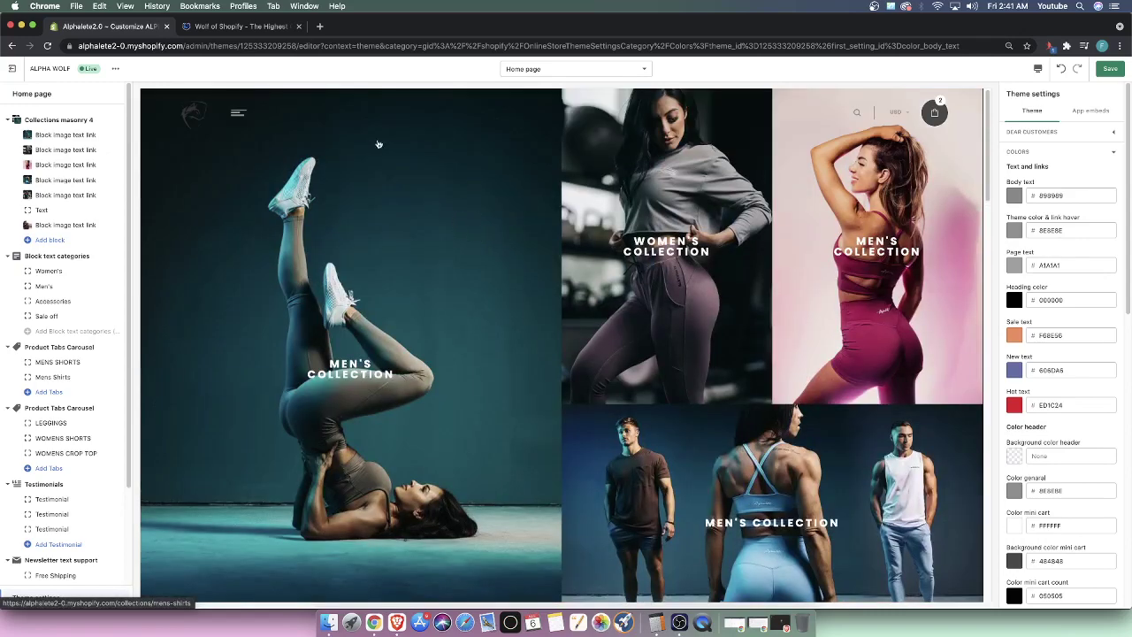
{"action": "scroll", "coordinate": [482, 191], "scroll_direction": "down", "scroll_amount": 3}
{"action": "scroll", "coordinate": [702, 167], "scroll_direction": "up", "scroll_amount": 3}
{"action": "scroll", "coordinate": [275, 128], "scroll_direction": "down", "scroll_amount": 5}
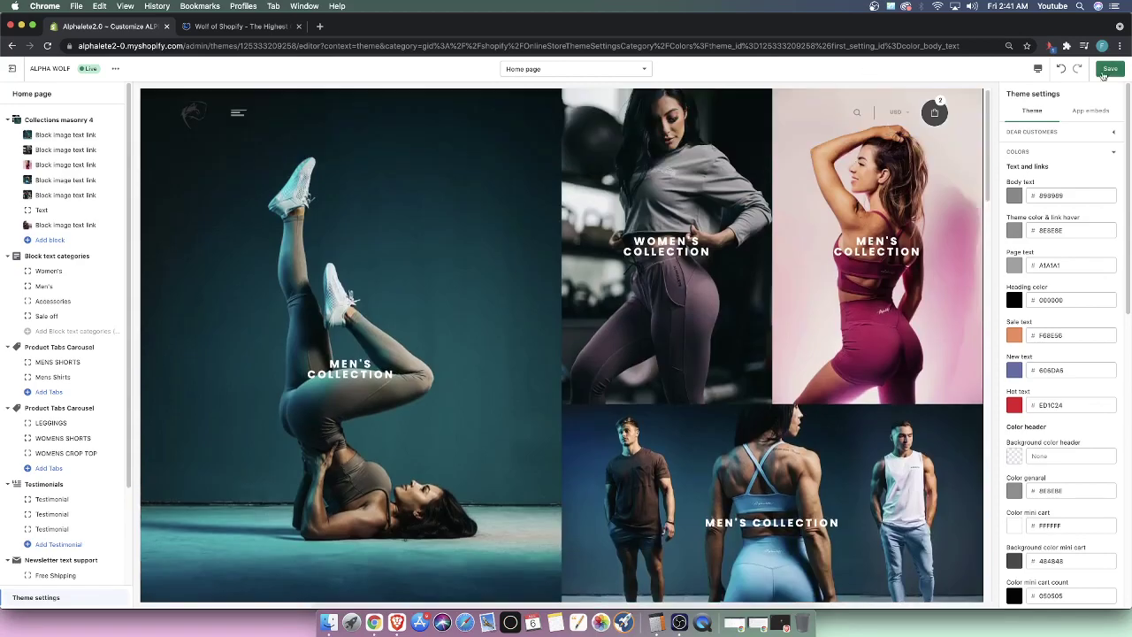
Step: Save the theme changes and view the Wolf of Shopify website before returning to the theme editor
{"action": "left_click", "coordinate": [1106, 71]}
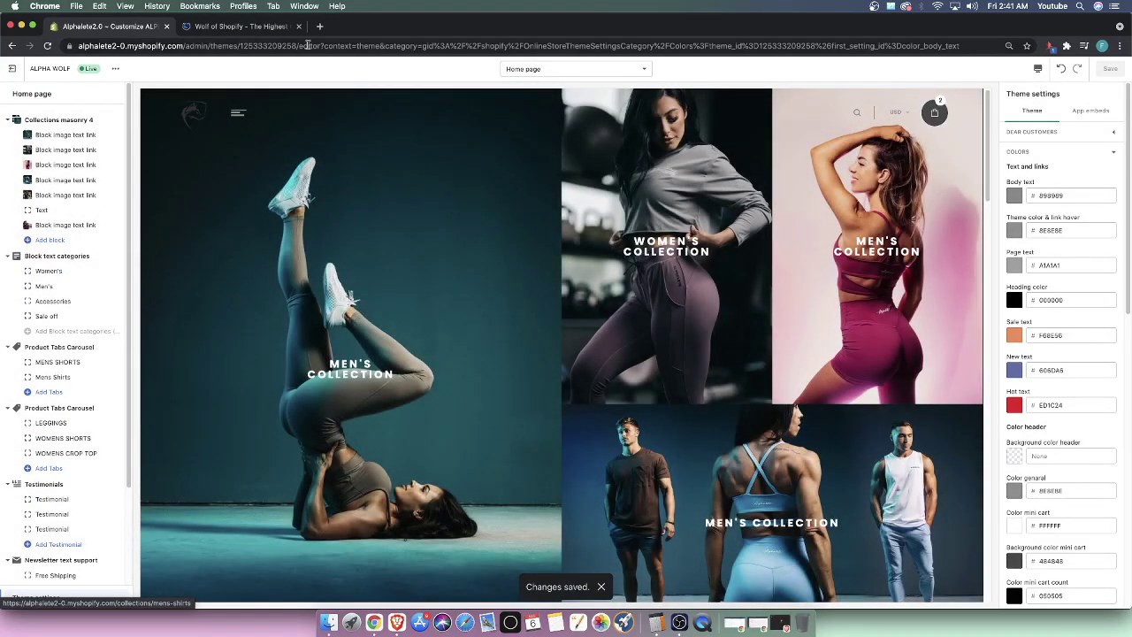
{"action": "left_click", "coordinate": [266, 26]}
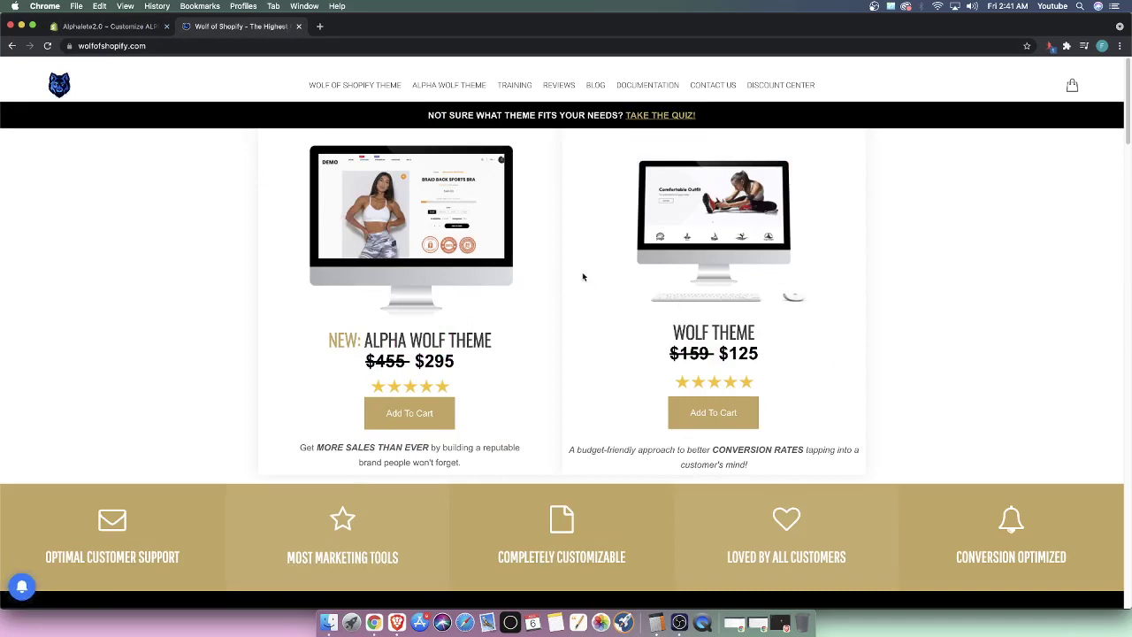
{"action": "left_click", "coordinate": [106, 26]}
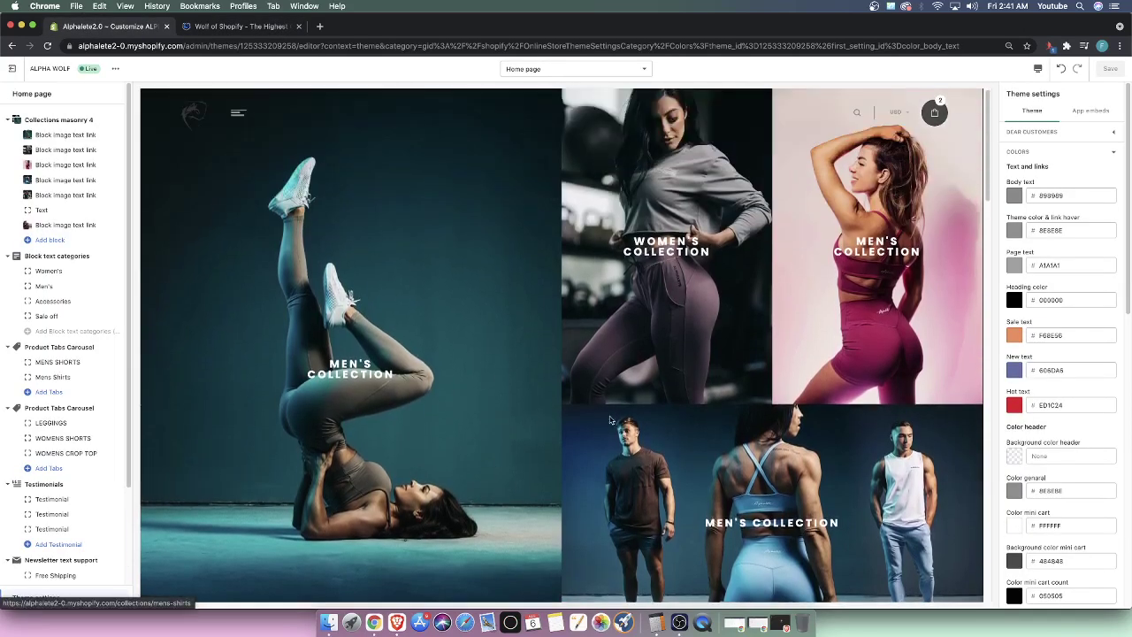
{"action": "left_click", "coordinate": [679, 622]}
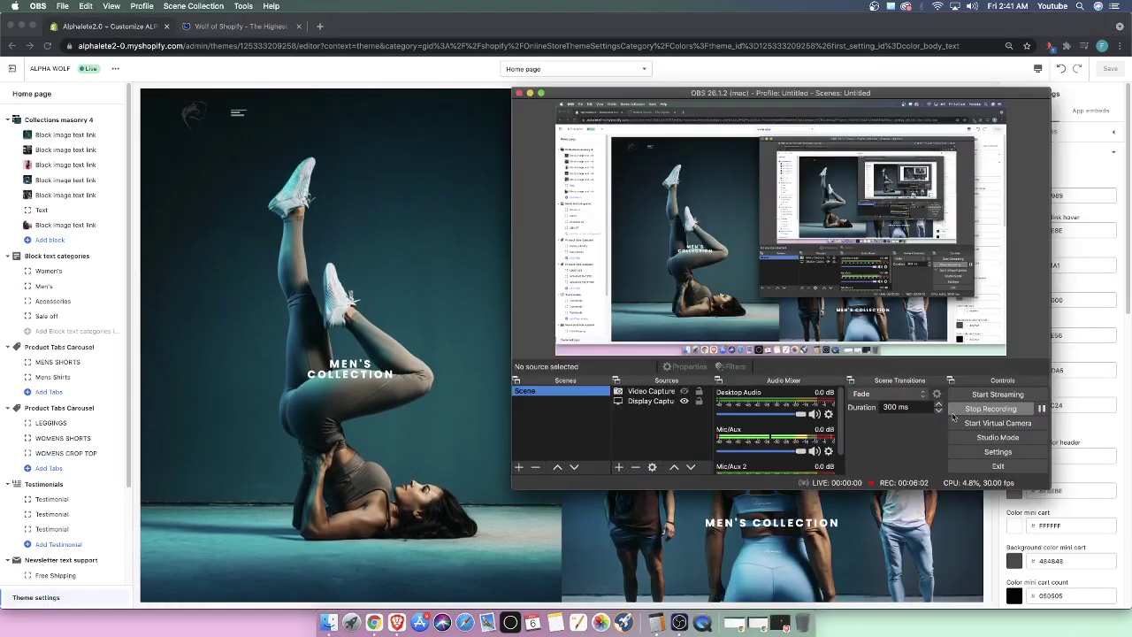